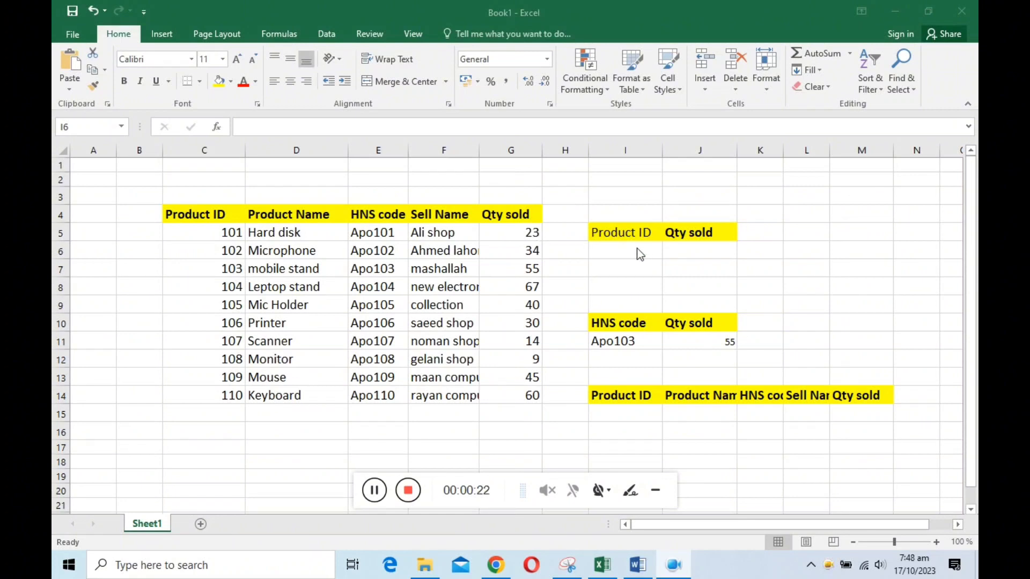
Step: Enter Product ID 105 in cell I6 of the first lookup table
click(222, 306)
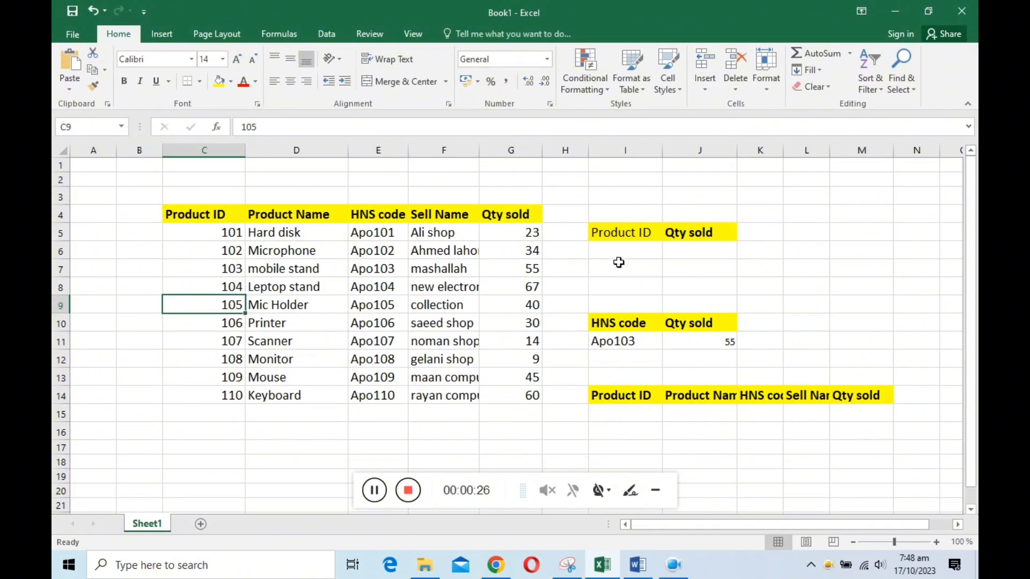
click(631, 251)
text(10)
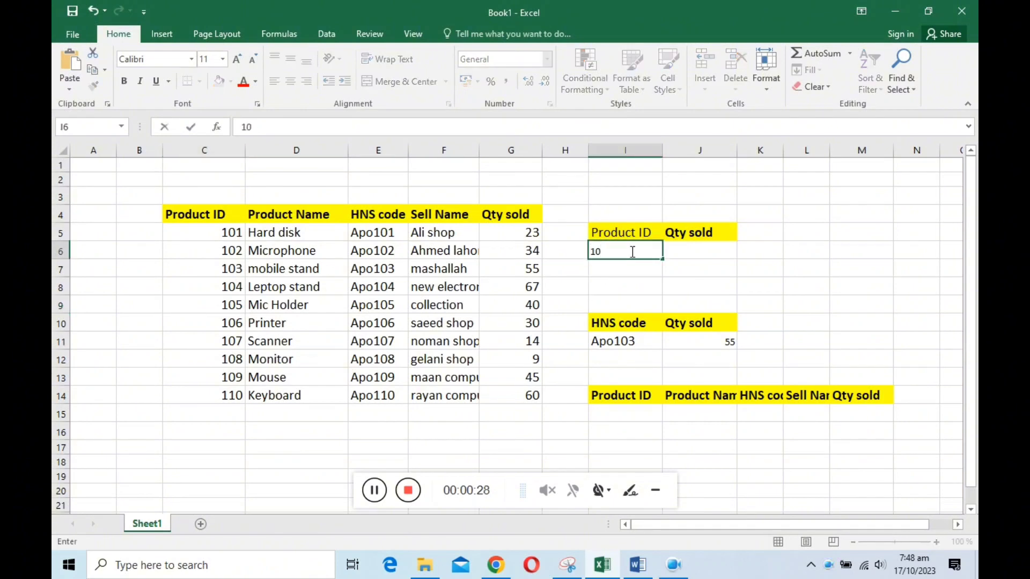
text(5)
click(685, 251)
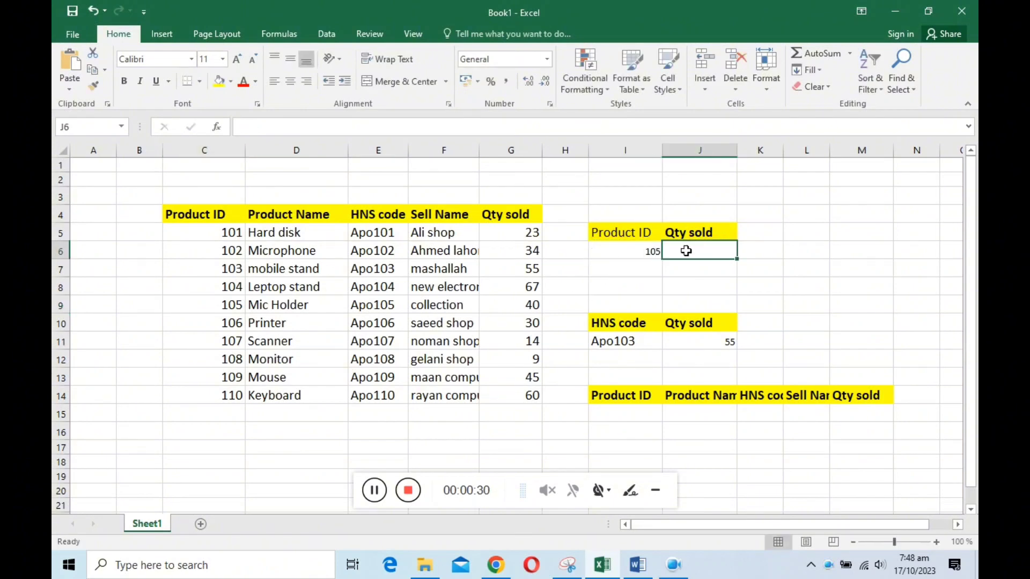
Step: Enter =VLOOKUP(I6,C5:G14,5,0) in J6 to return the quantity sold for the product ID with an exact match
text(4)
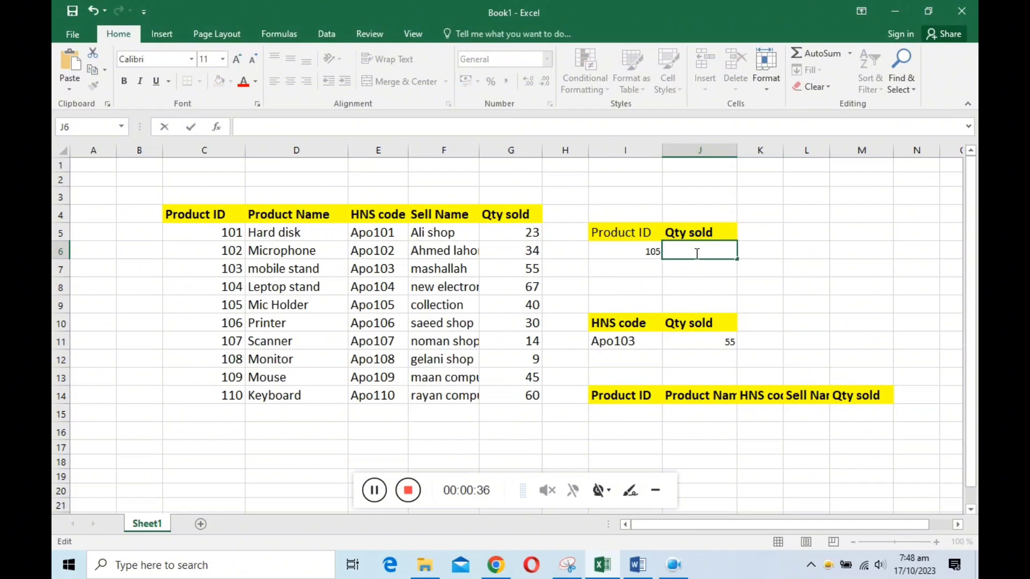
text(==)
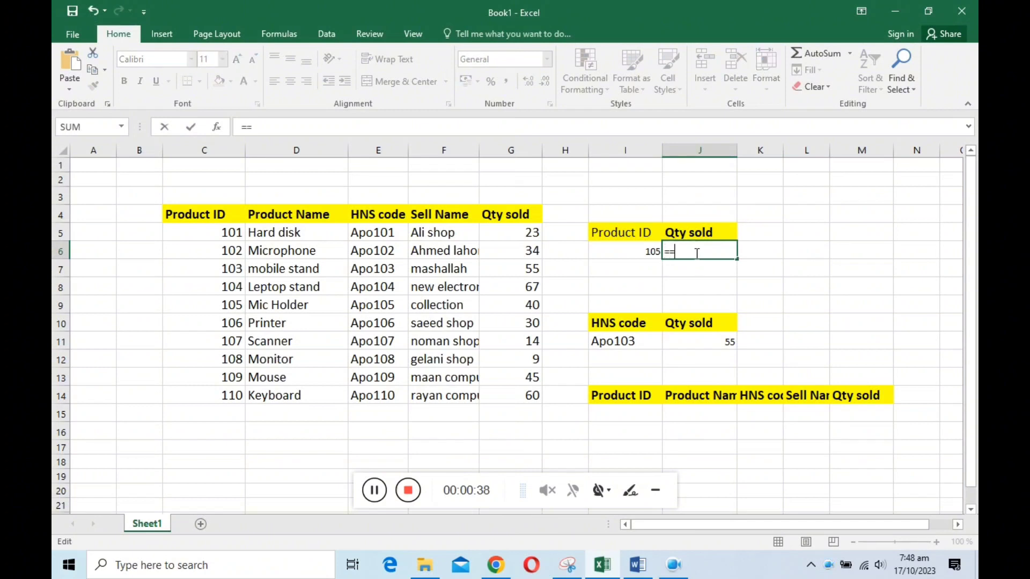
text(v)
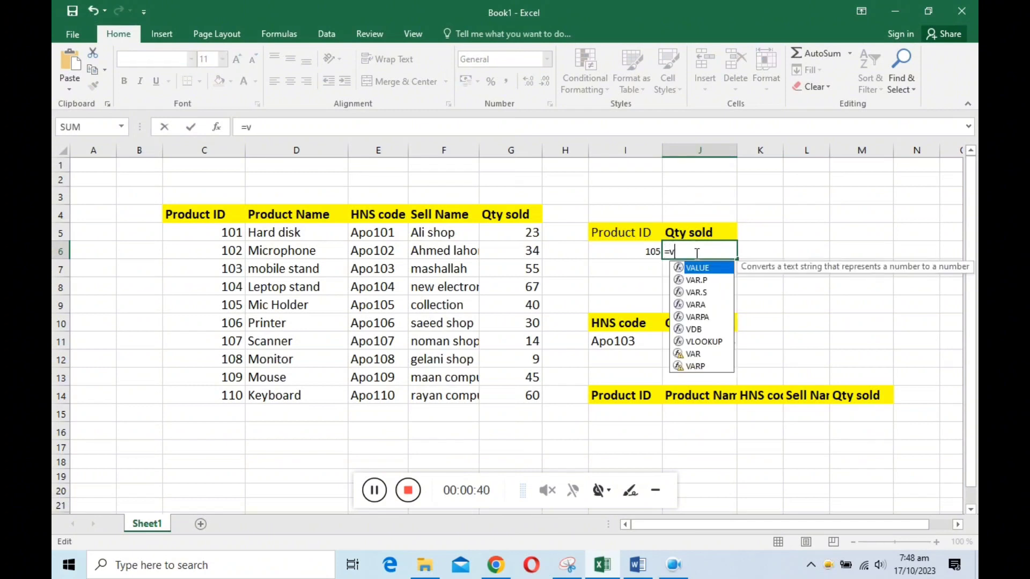
text(l)
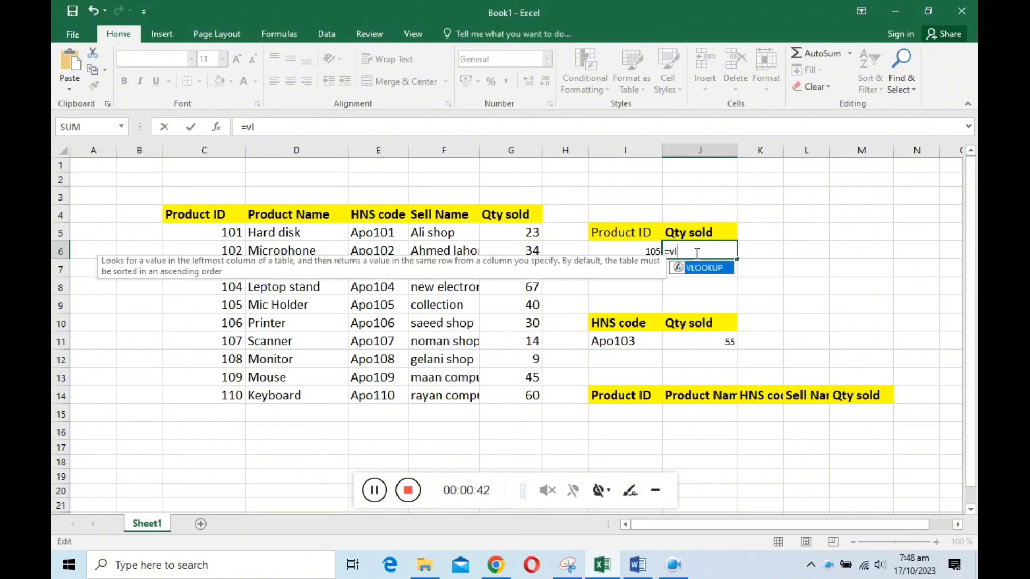
key(Tab)
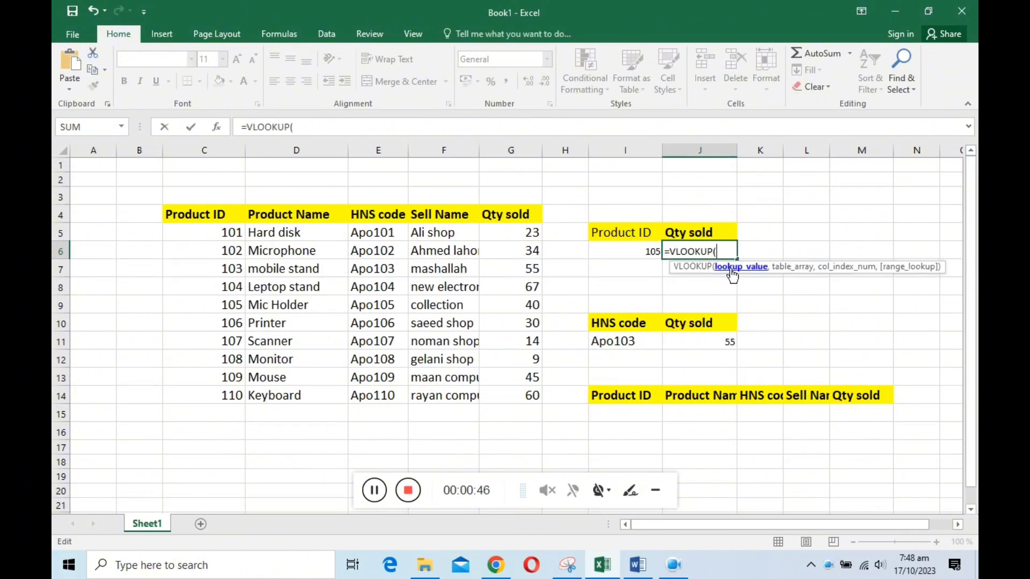
click(638, 253)
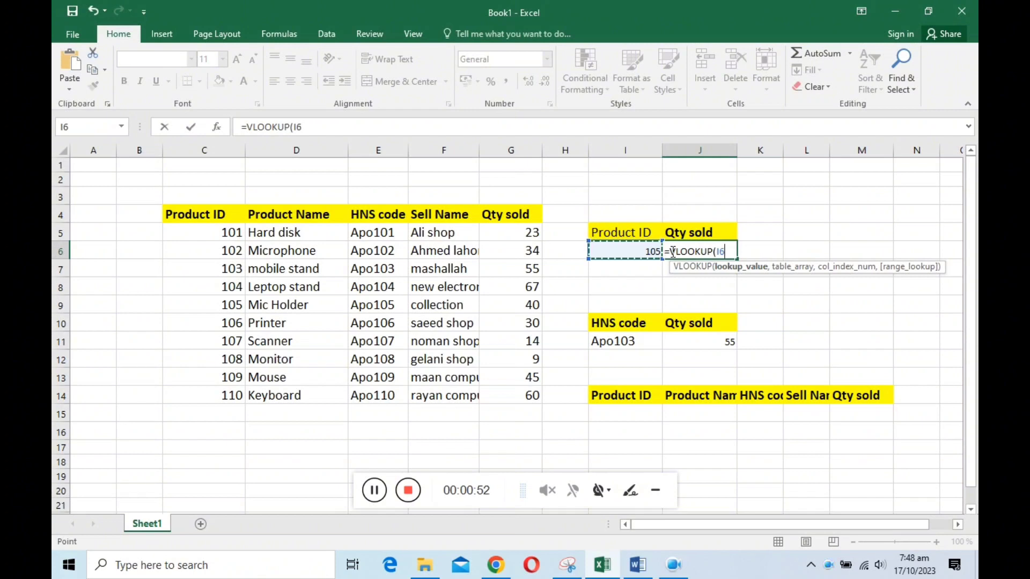
text(,)
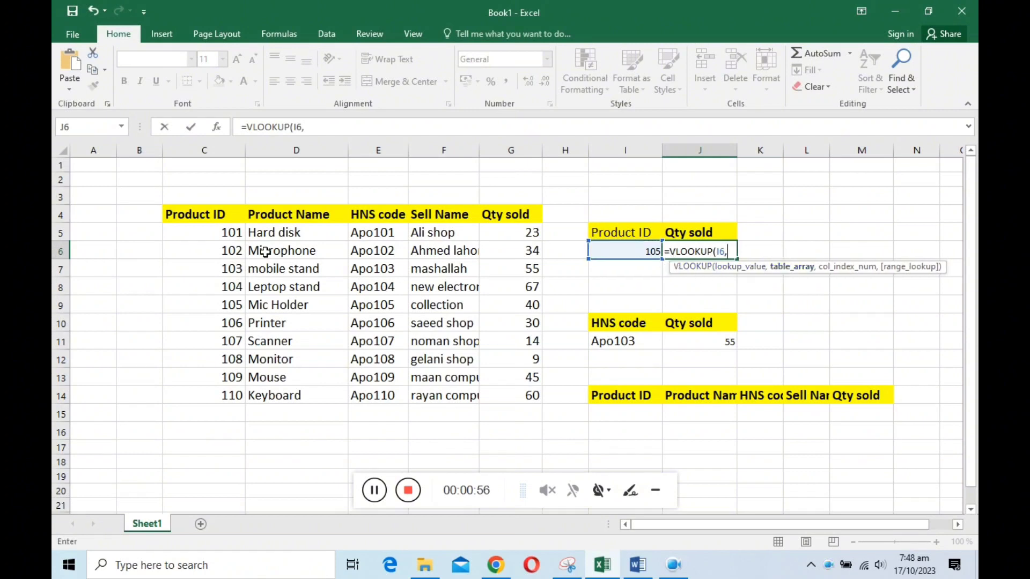
drag(175, 225, 508, 393)
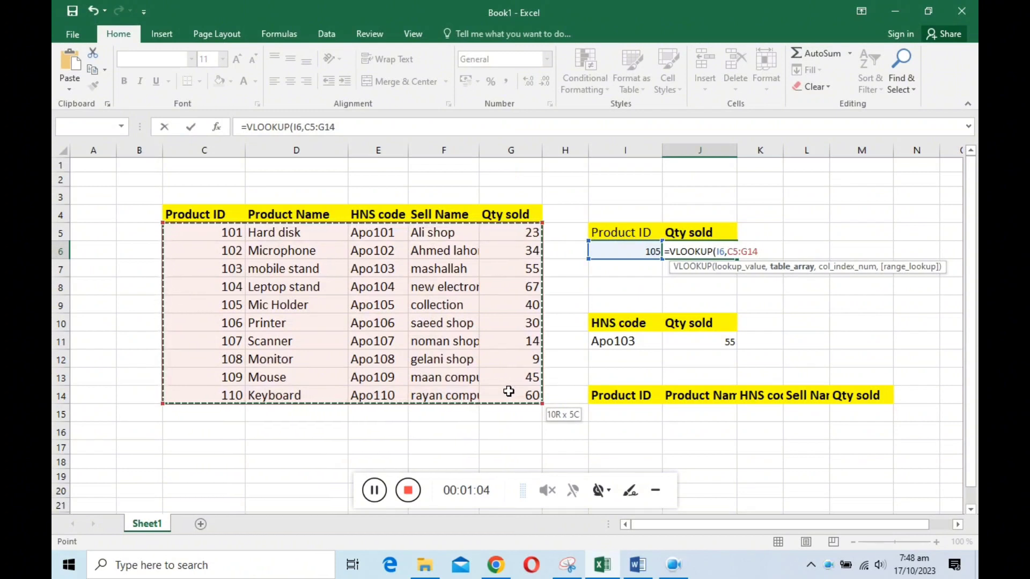
drag(508, 392, 508, 393)
text(,)
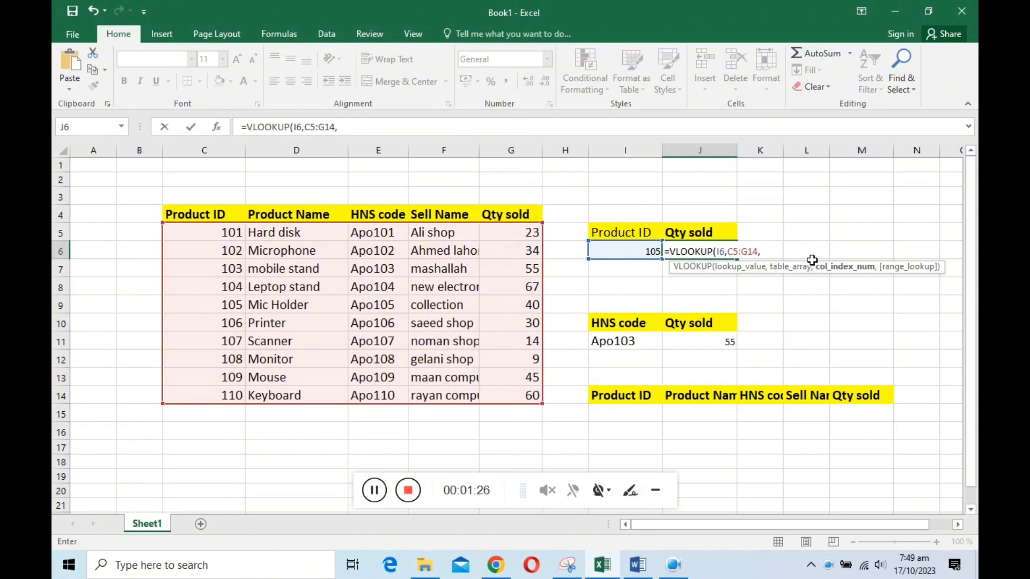
text(5,)
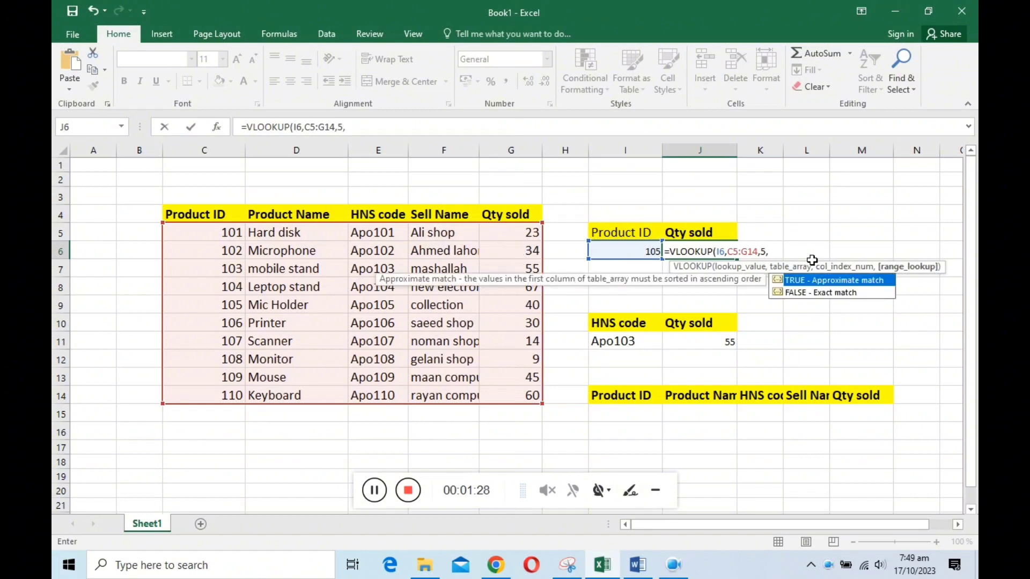
text(0))
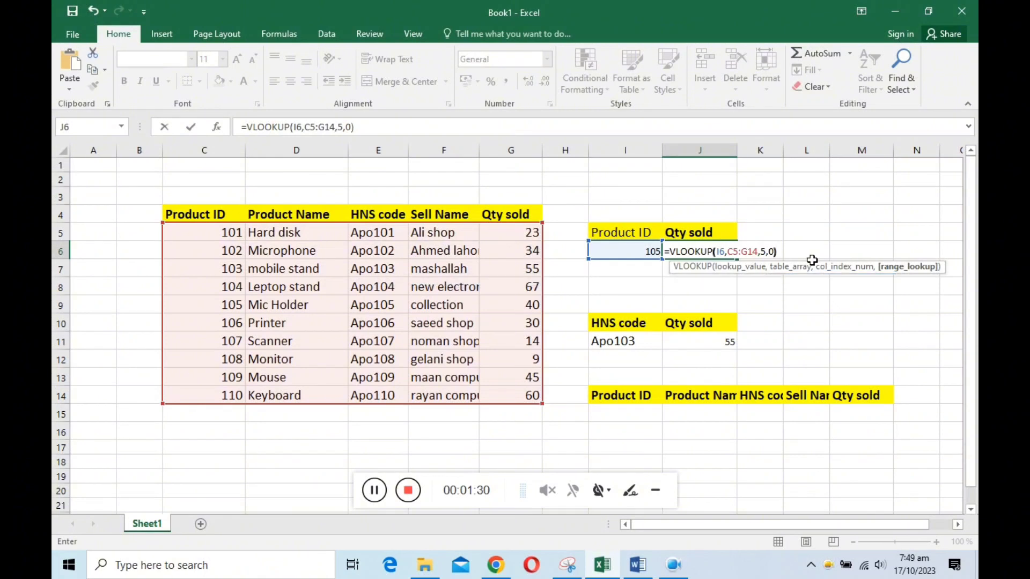
key(Return)
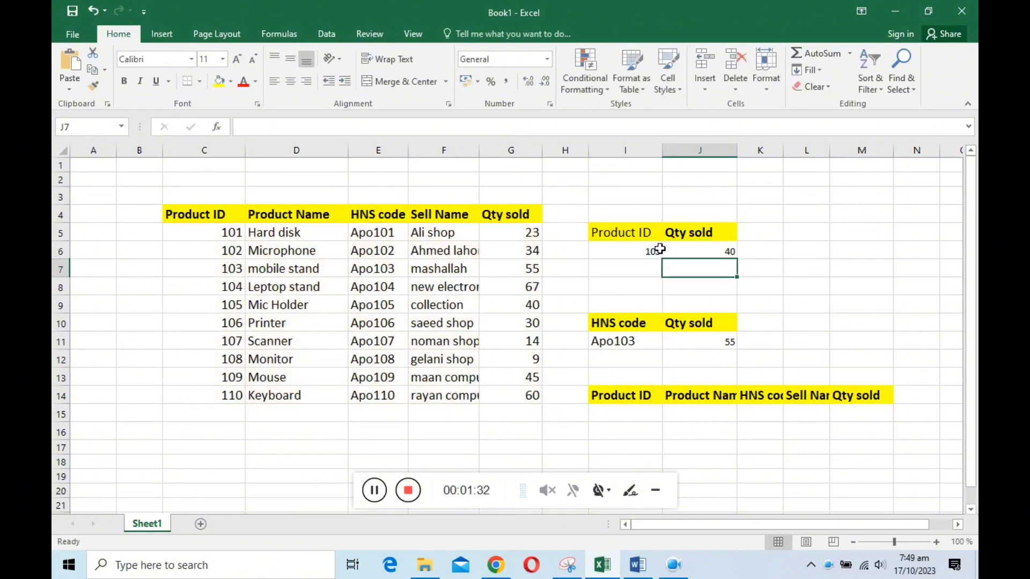
Step: Change the lookup Product ID in I6 to 110, the Keyboard's ID, to test the formula
click(714, 252)
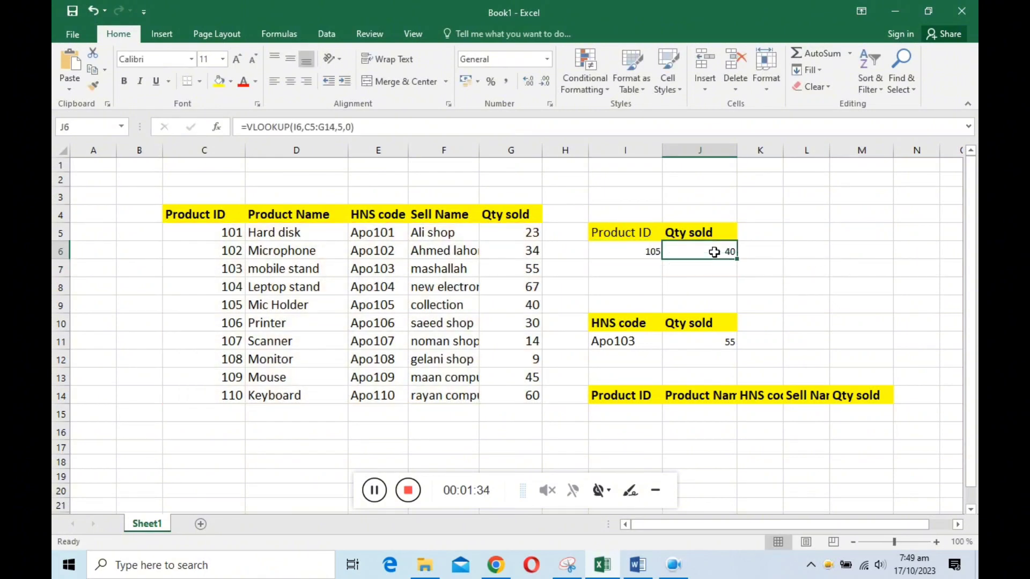
click(625, 254)
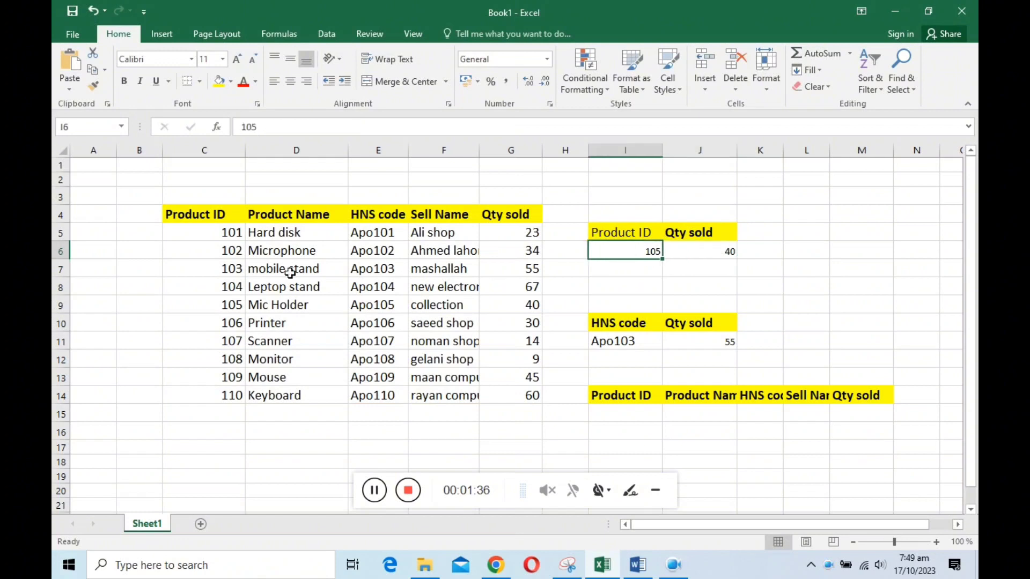
click(234, 398)
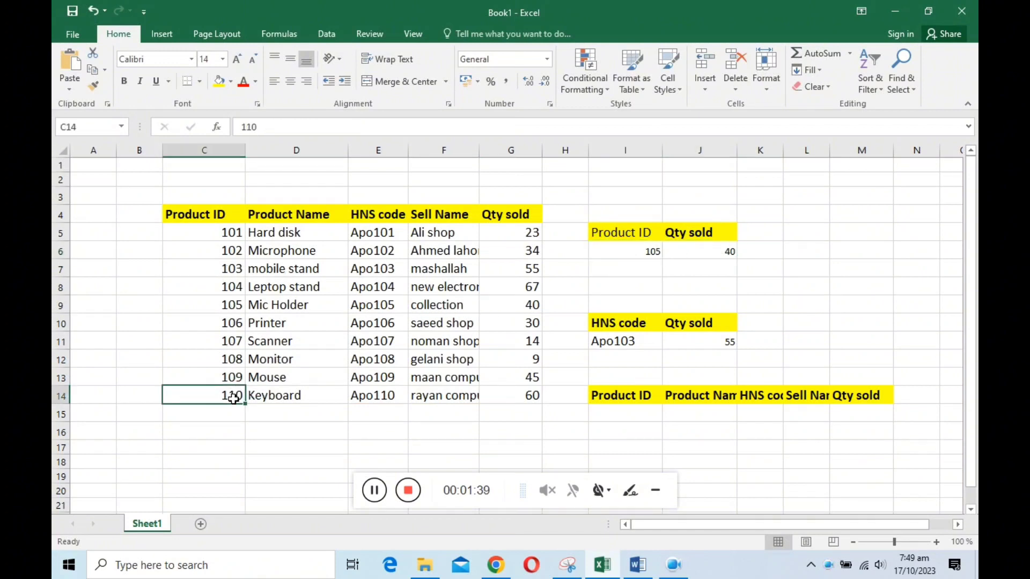
click(644, 254)
text(1)
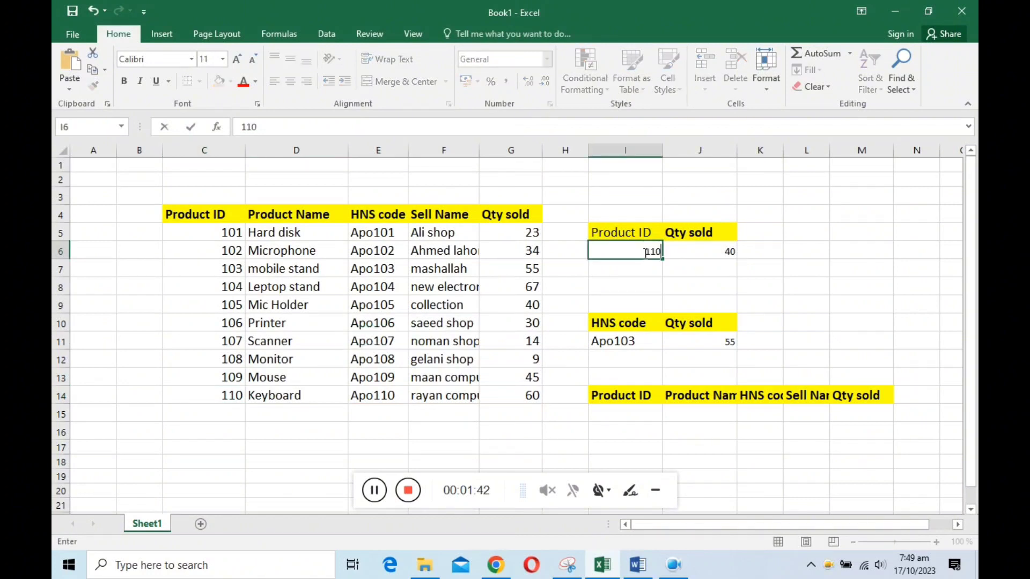
text(10)
click(704, 256)
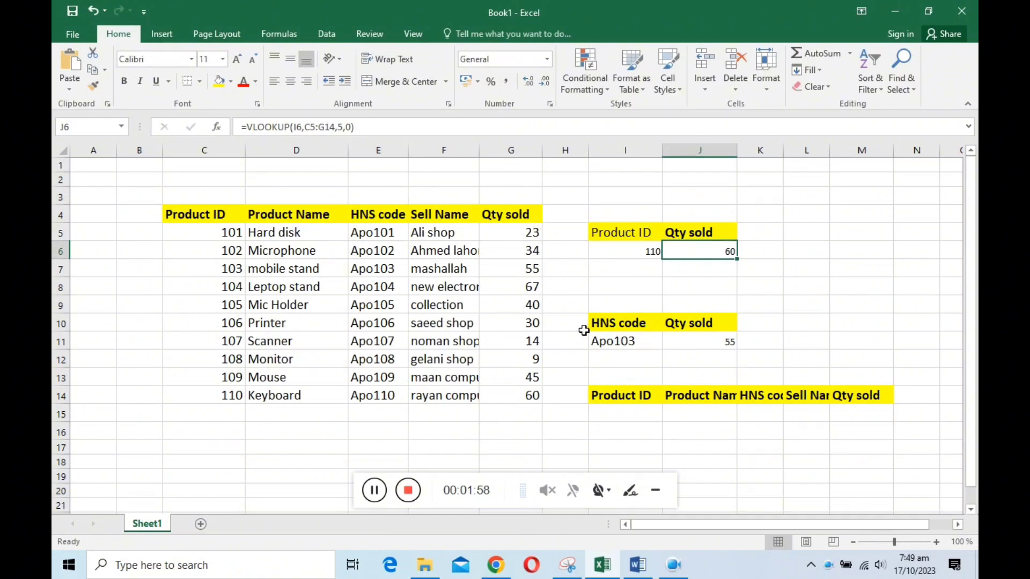
Step: Clear the existing VLOOKUP formula from J11 in the HNS code lookup table, keeping only the equals sign
click(688, 344)
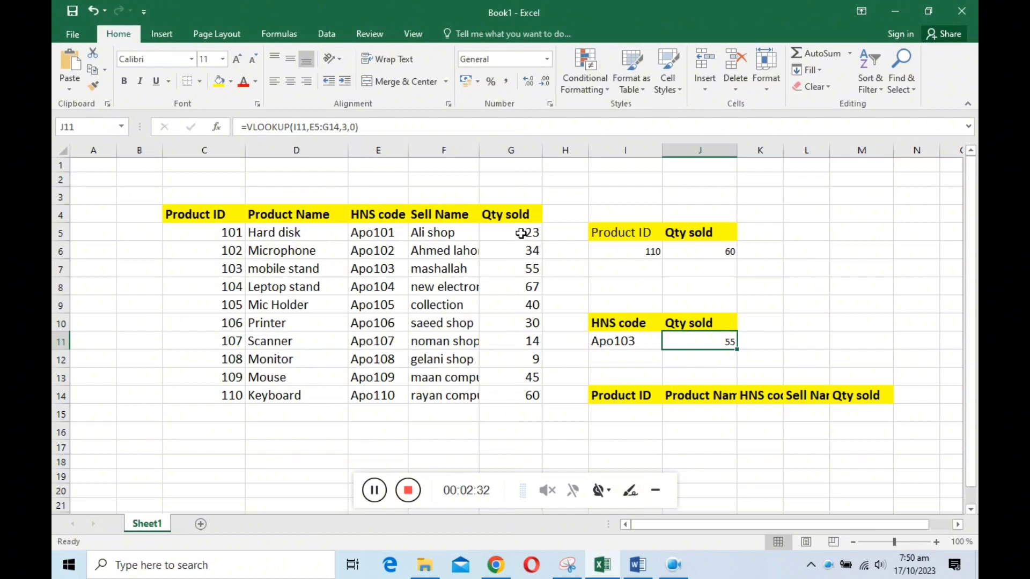
click(619, 339)
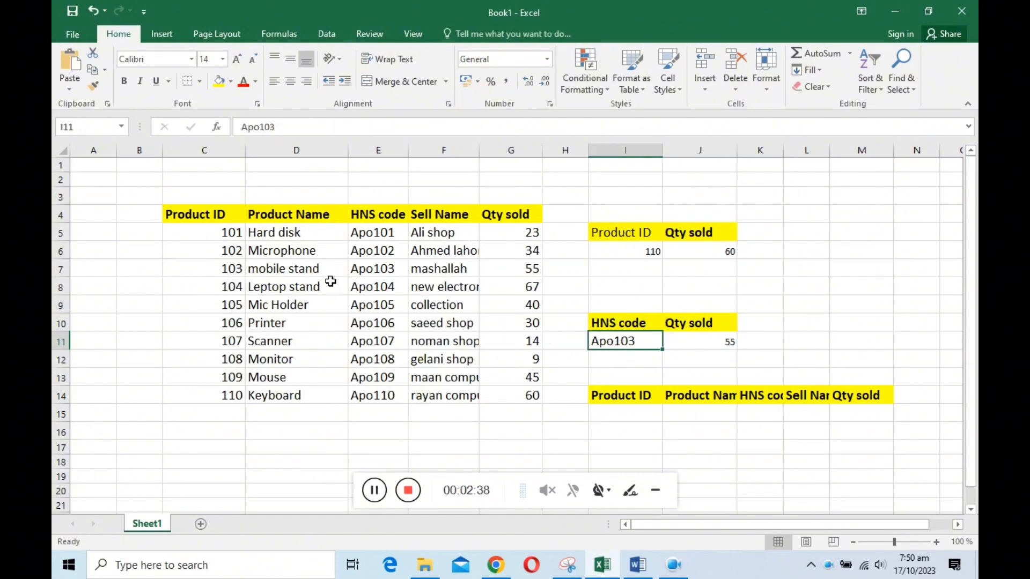
click(383, 273)
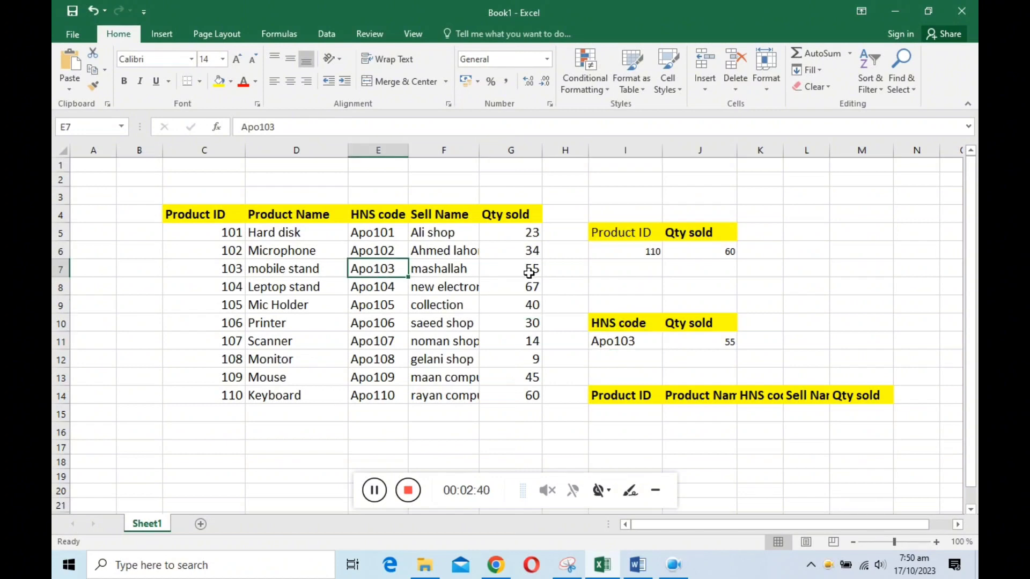
double_click(697, 341)
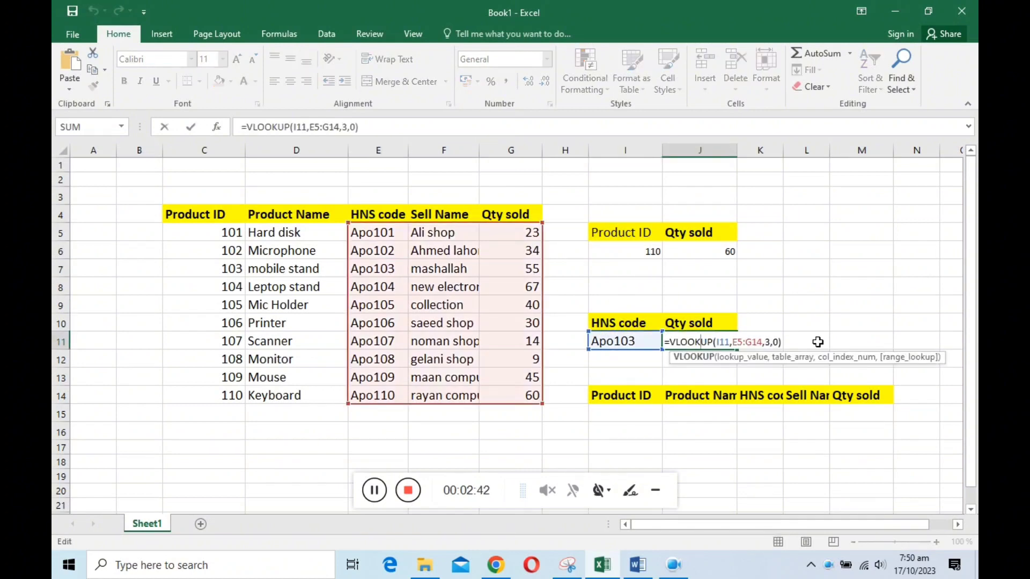
drag(779, 342, 677, 343)
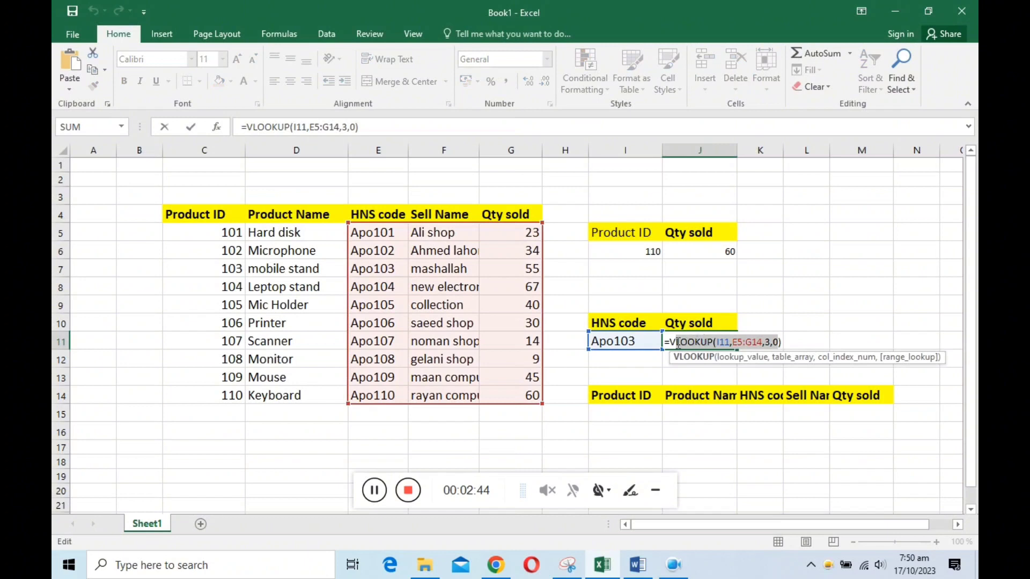
key(BackSpace)
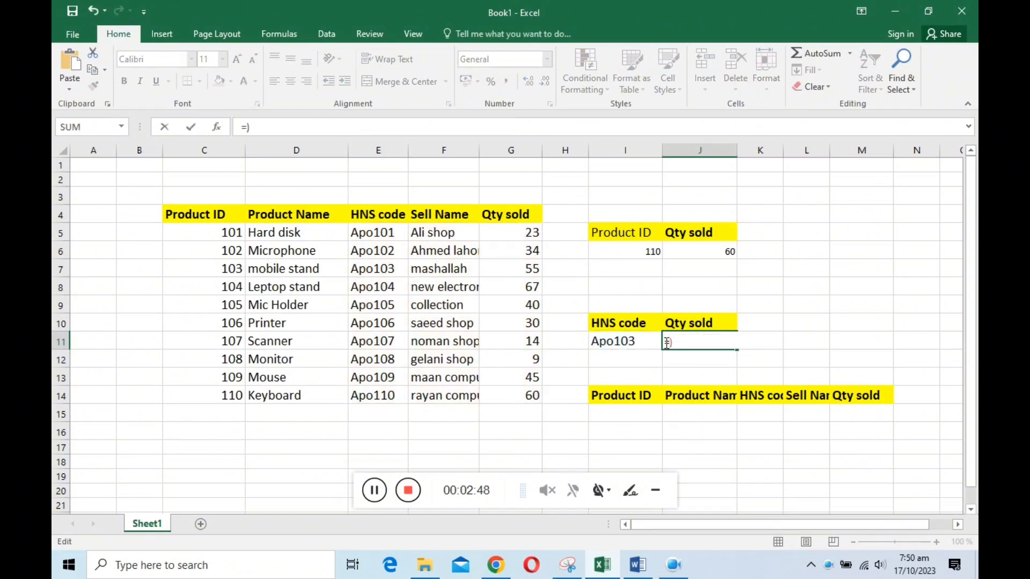
key(Delete)
Step: Complete J11 as =VLOOKUP(I11,E5:G14,3,0) to return the quantity sold for the HNS code with an exact match
text(vlo)
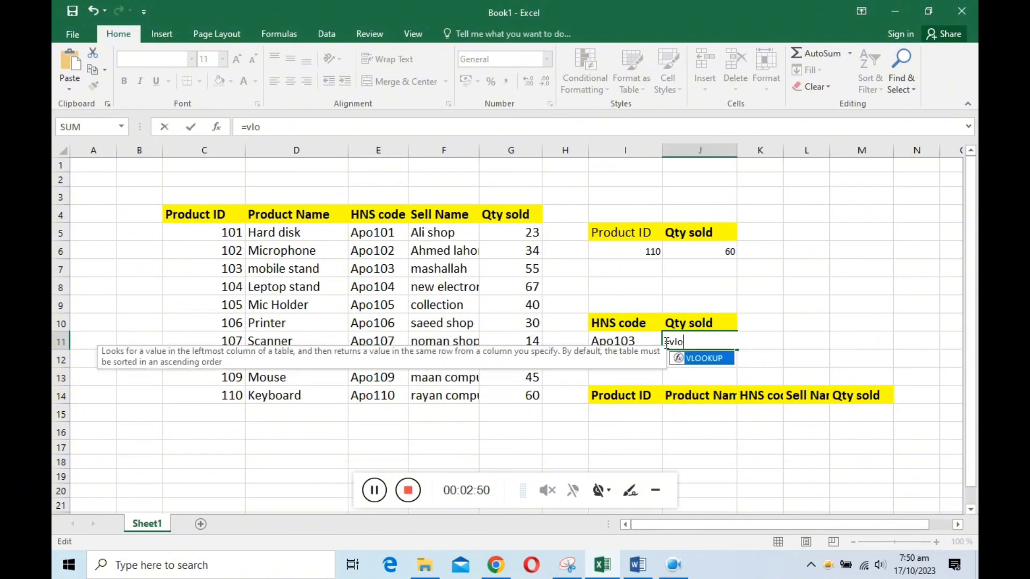
double_click(676, 356)
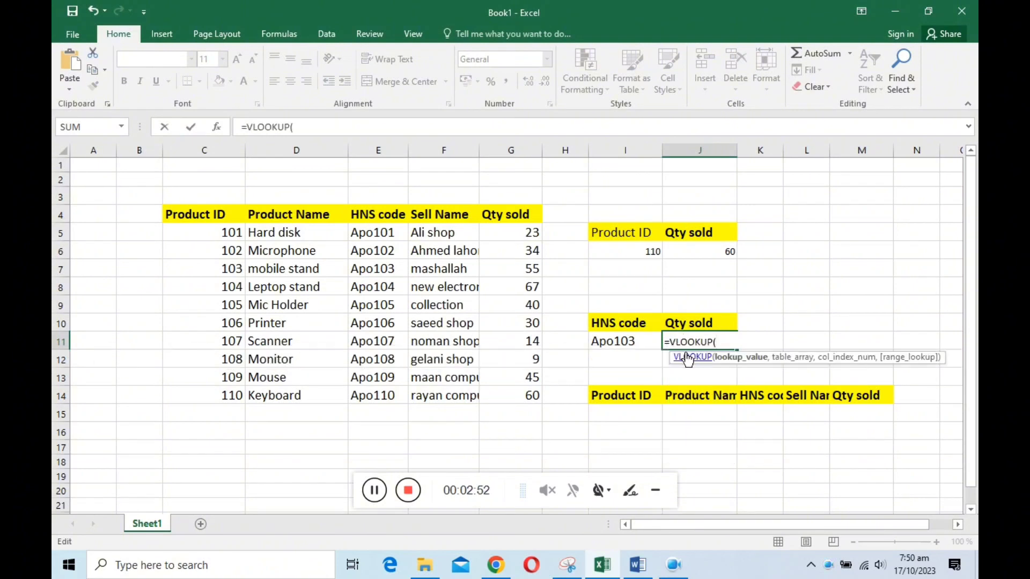
click(622, 342)
text(,)
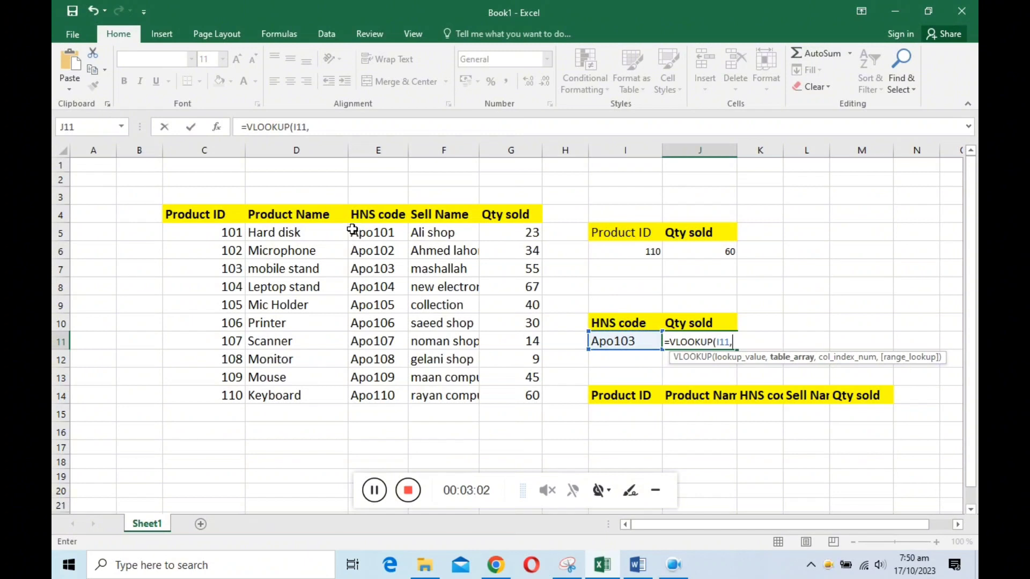
drag(352, 230, 499, 391)
text(,)
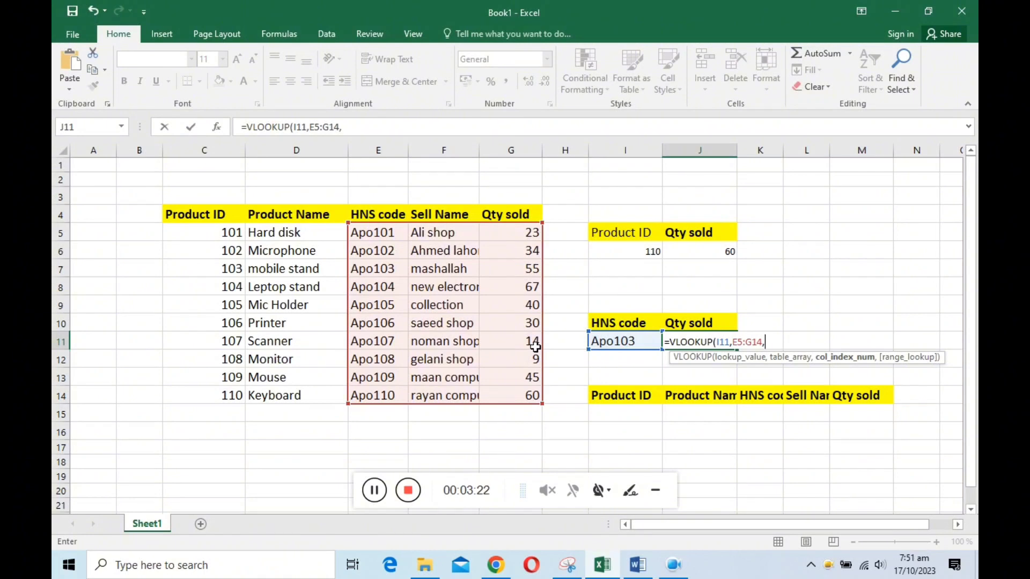
text(3,)
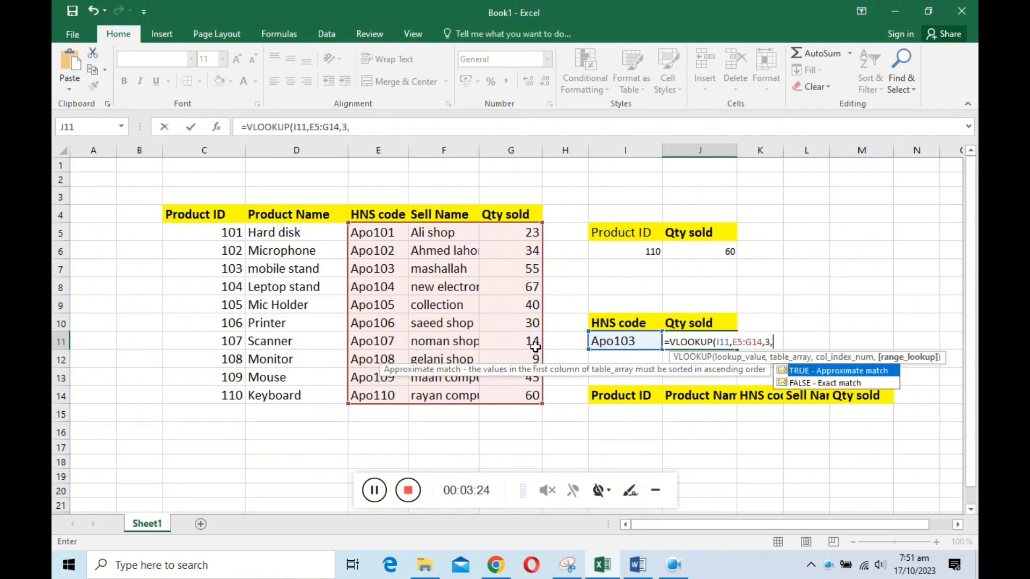
text(0))
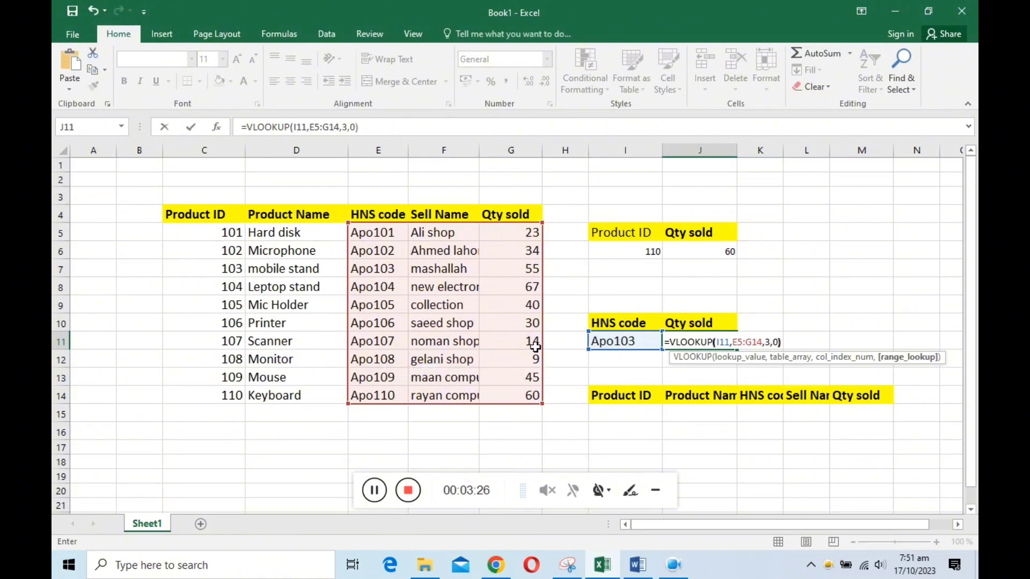
key(Return)
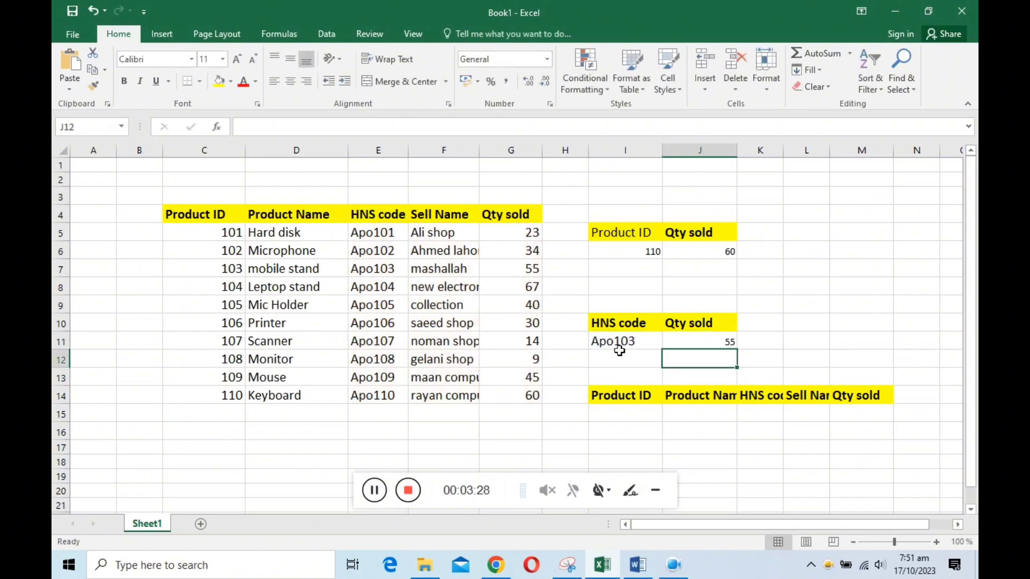
Step: Copy the HNS code Apo109 from E13 into the lookup cell I11
click(364, 382)
key(ctrl+c)
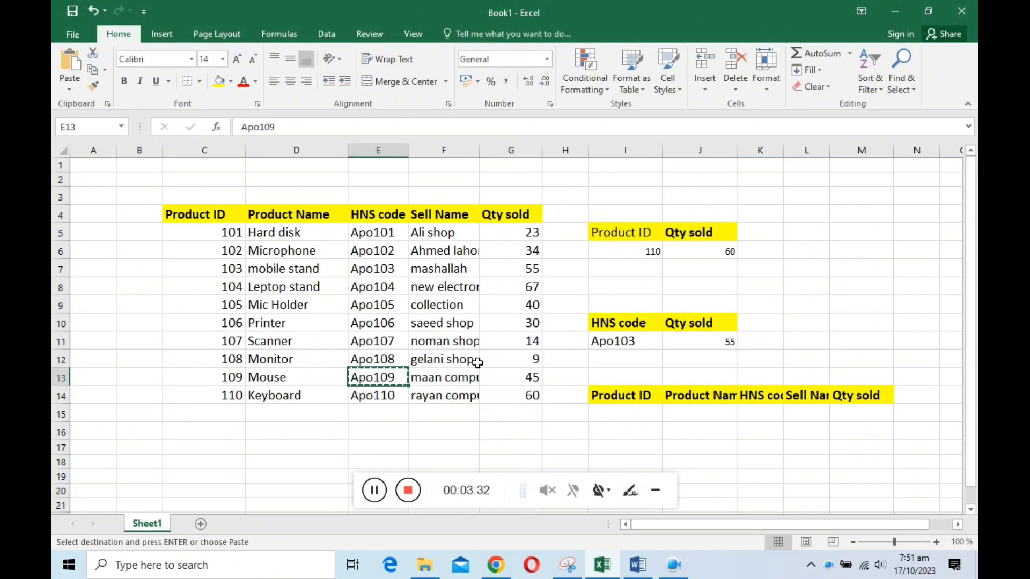
click(617, 343)
key(ctrl+v)
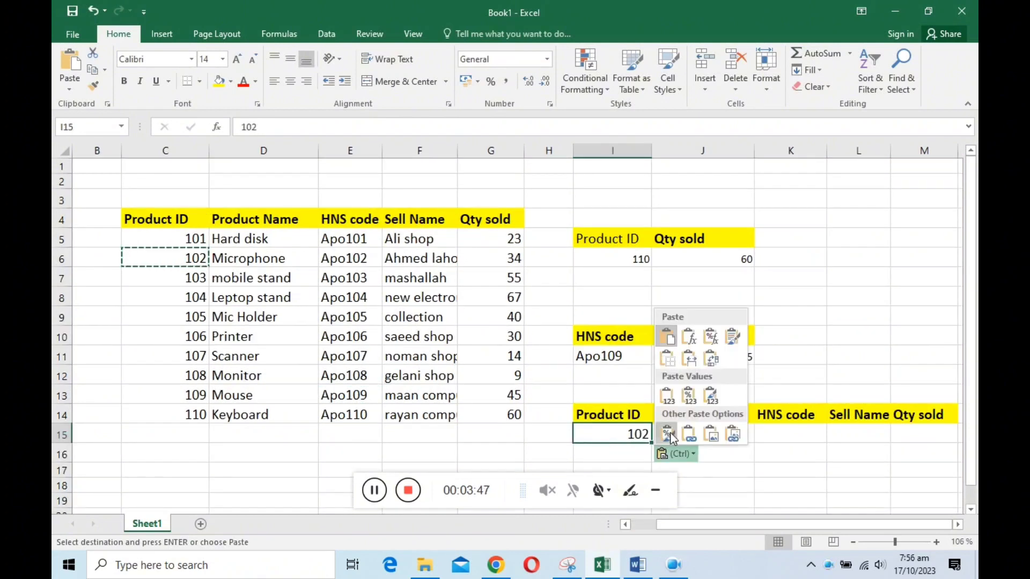
Step: Start a VLOOKUP formula in J15 with I15 as the lookup value and the absolute range $C$5:$G$14 as the table array
click(845, 443)
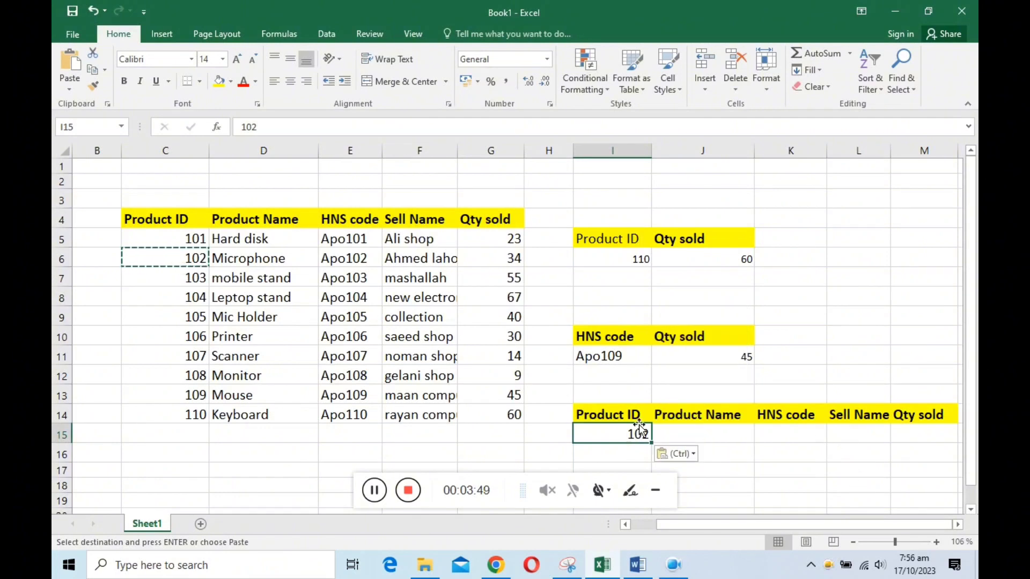
drag(977, 362, 978, 364)
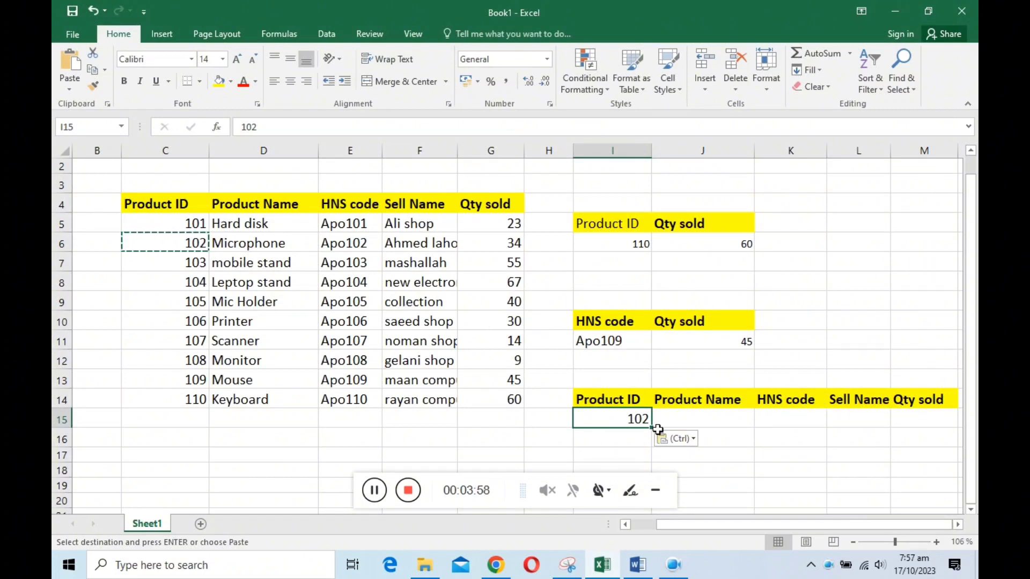
click(698, 418)
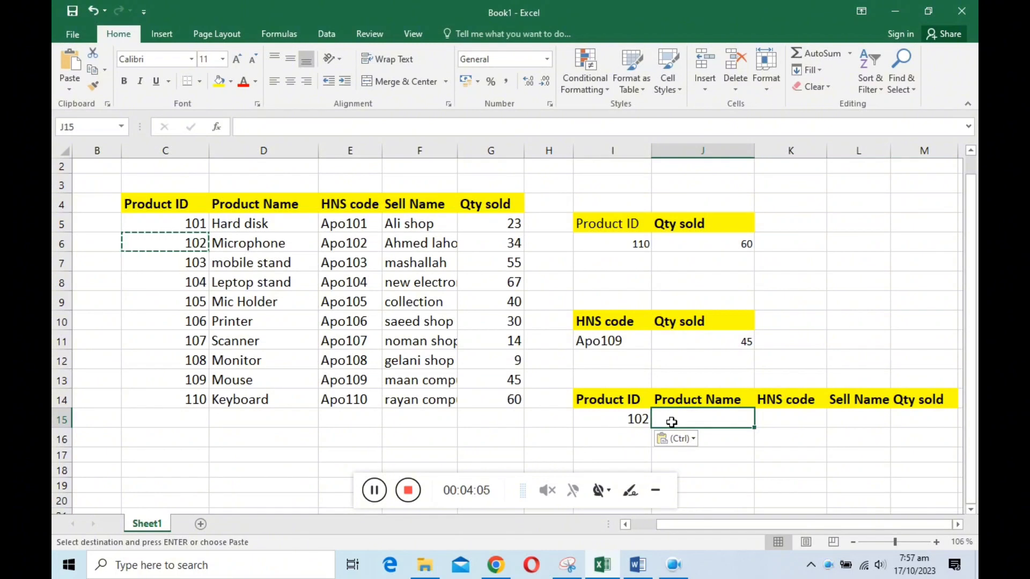
text(v=)
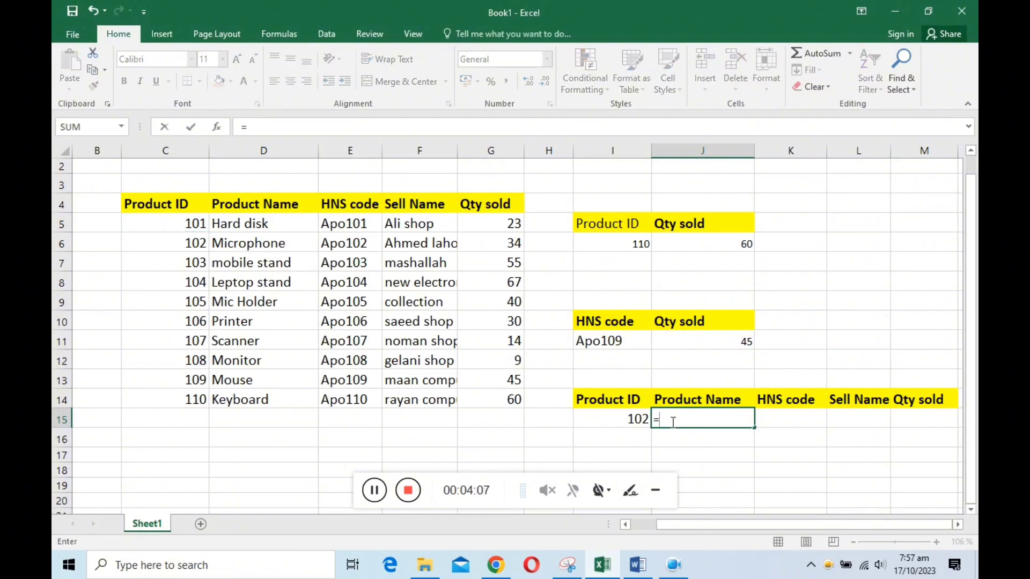
text(vl)
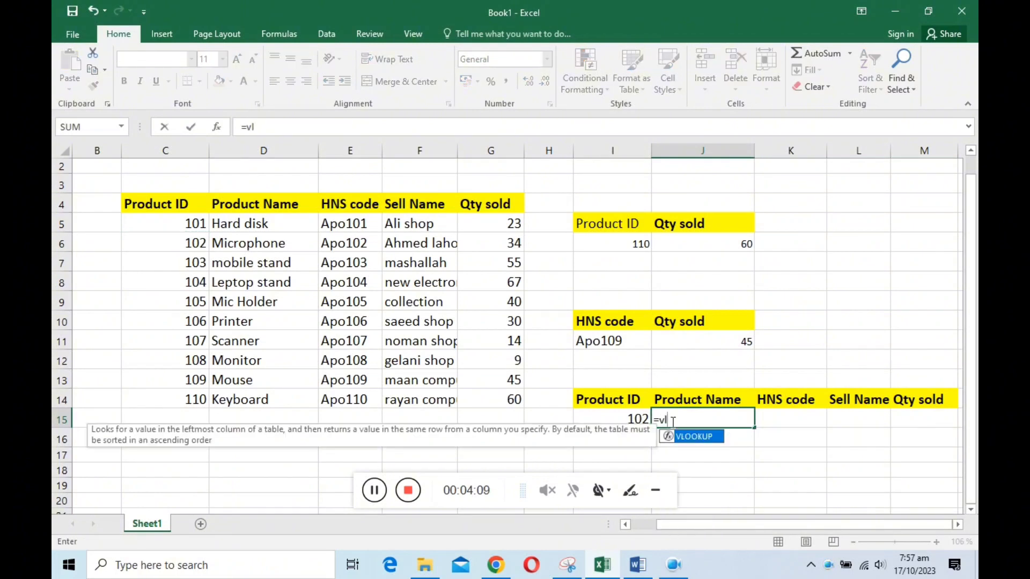
key(Tab)
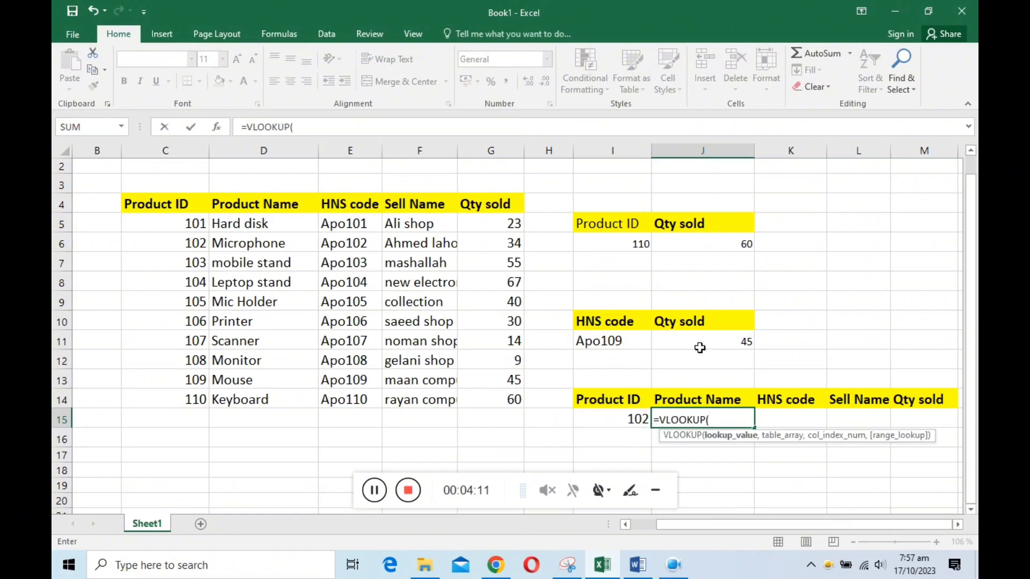
click(614, 422)
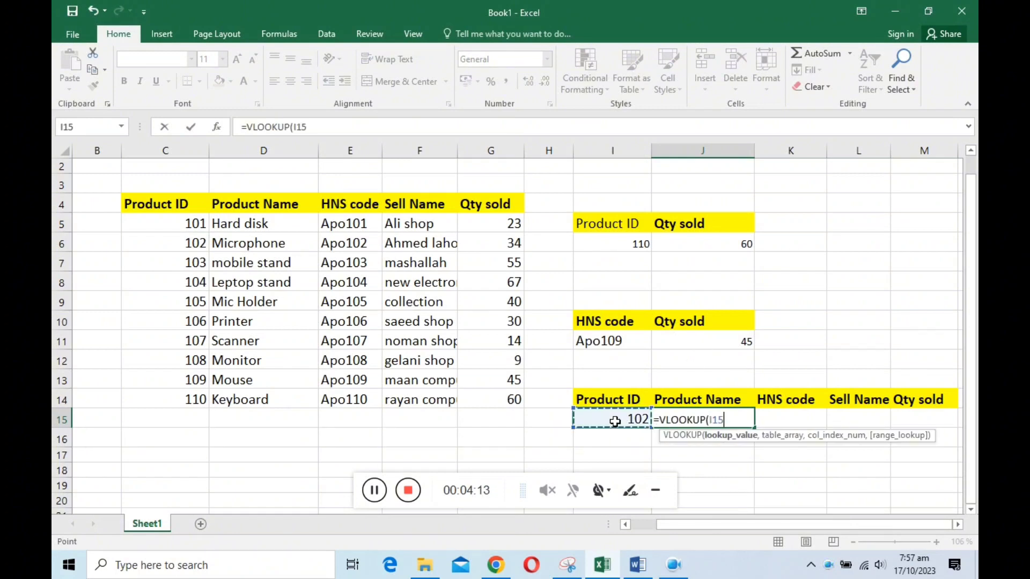
text(,)
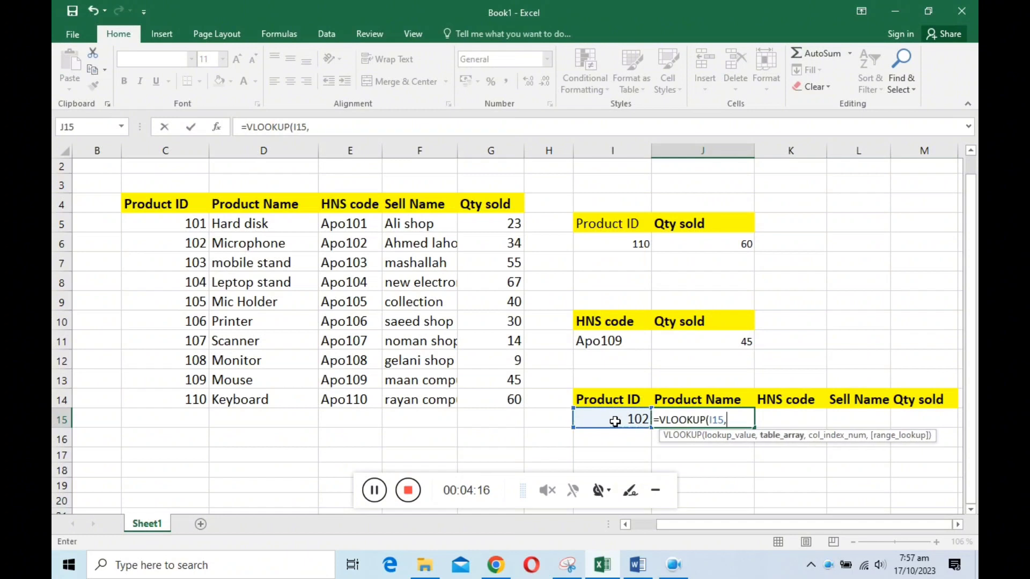
drag(140, 220, 498, 392)
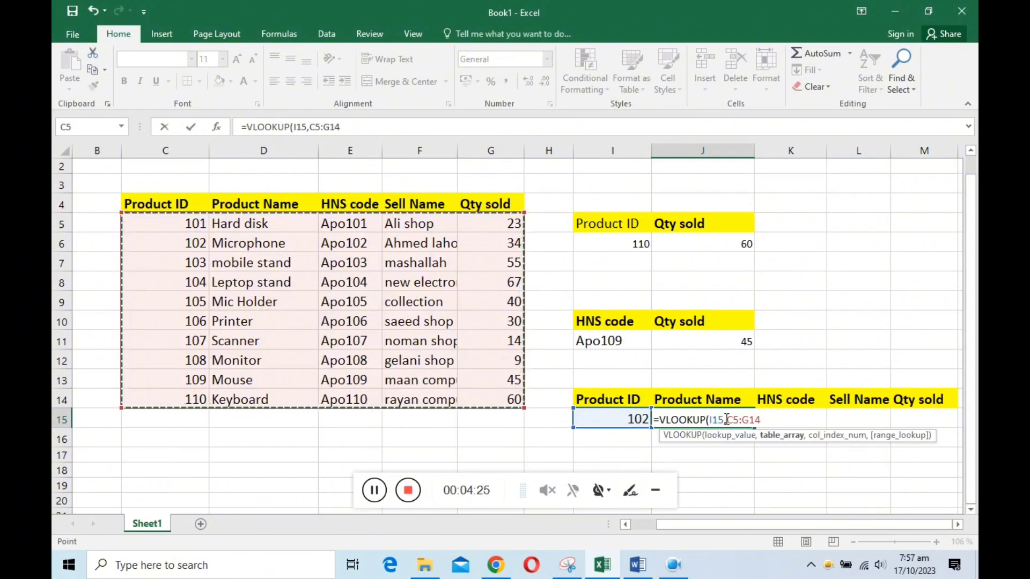
key(F4)
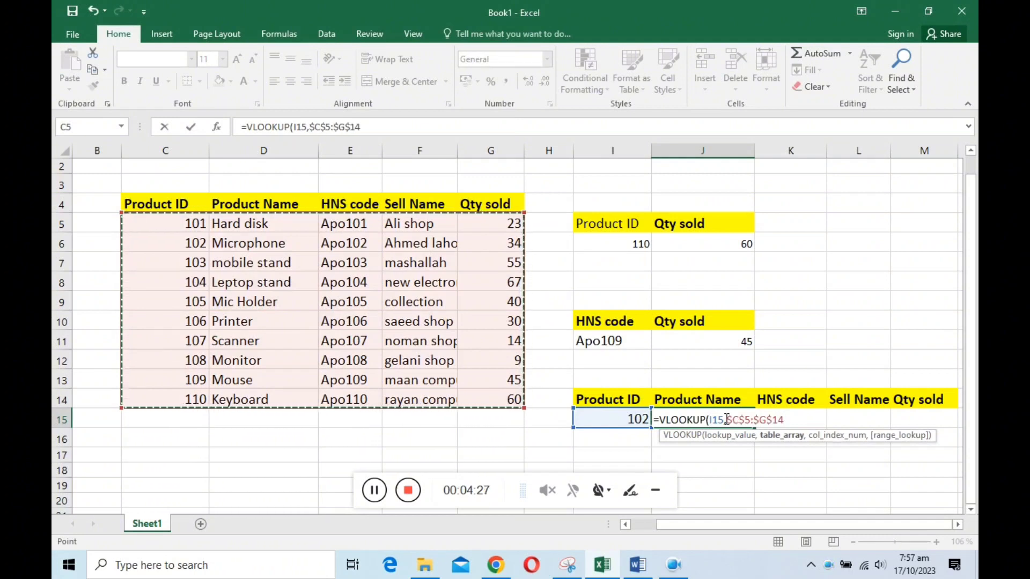
Step: Complete the J15 formula with column index 2 and match type 0 to return the product name by exact match
text(,)
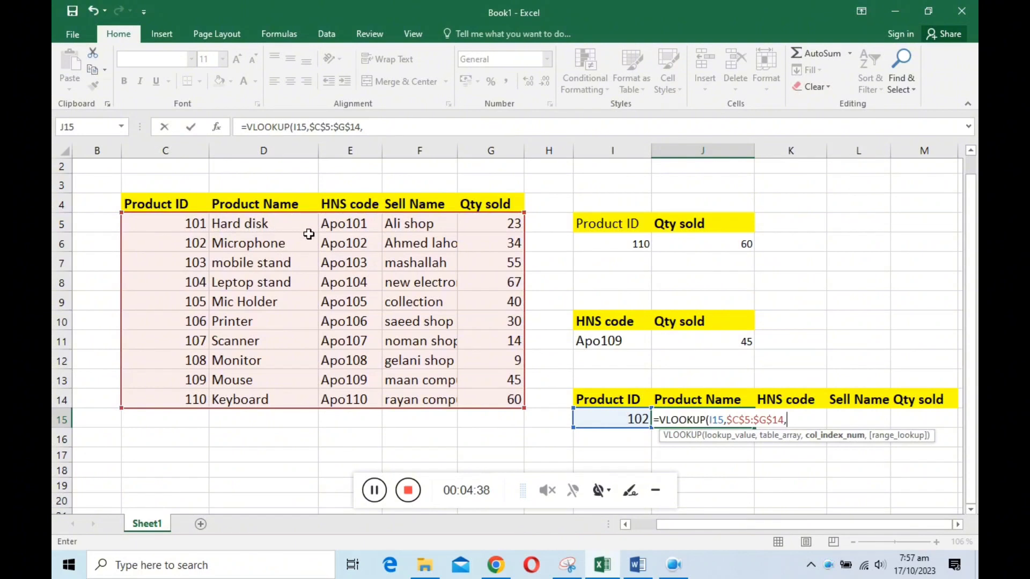
text(2,)
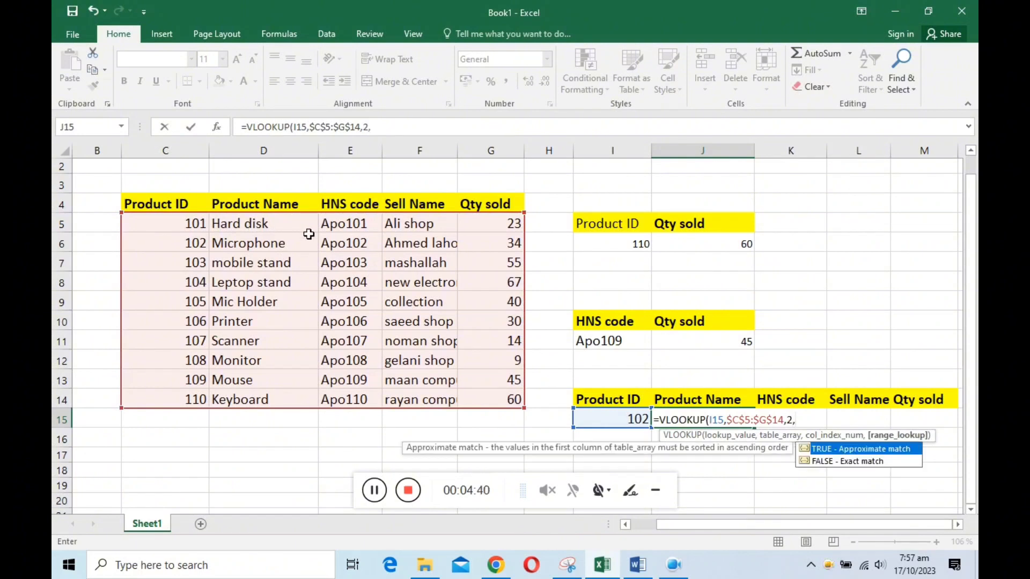
text(0()
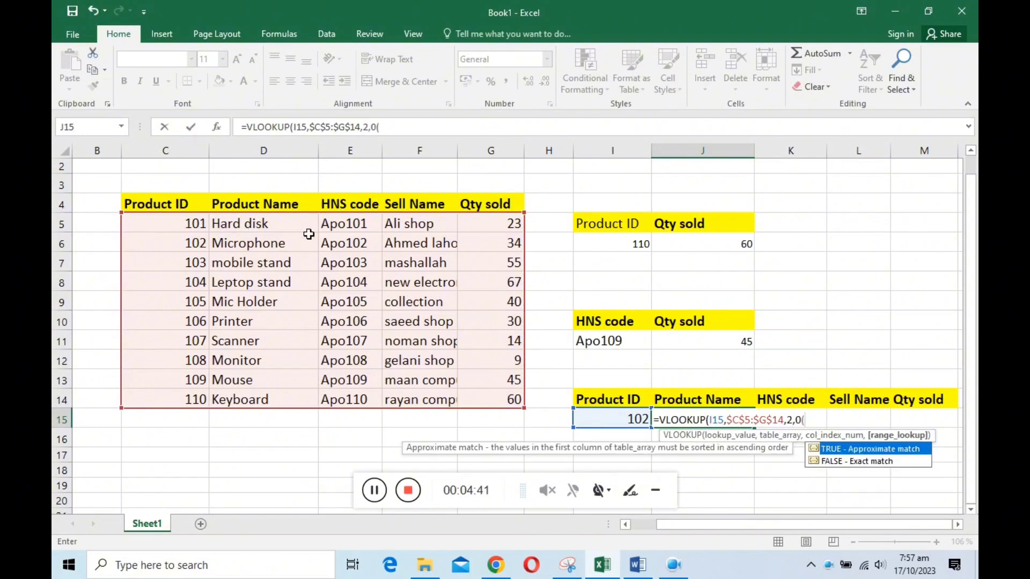
key(BackSpace)
text())
key(Return)
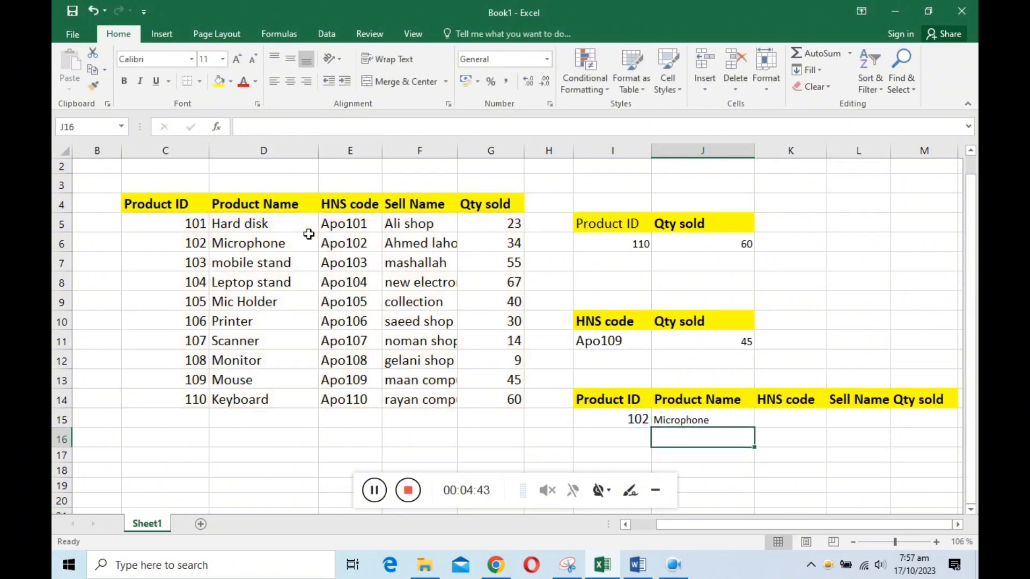
Step: Copy the text of the product name formula in J15 into K15 under HNS code, keeping its references unchanged
click(672, 421)
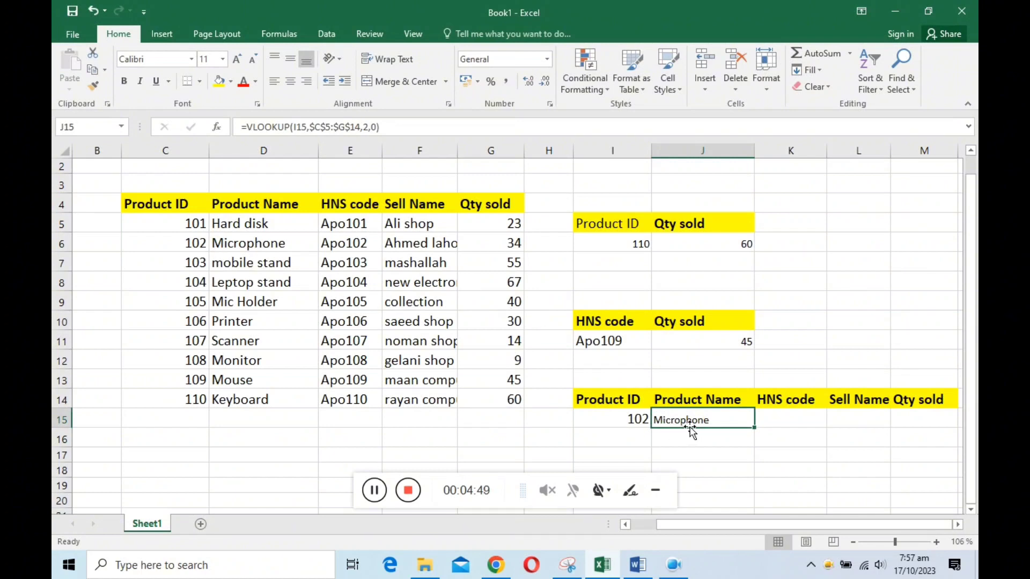
click(781, 415)
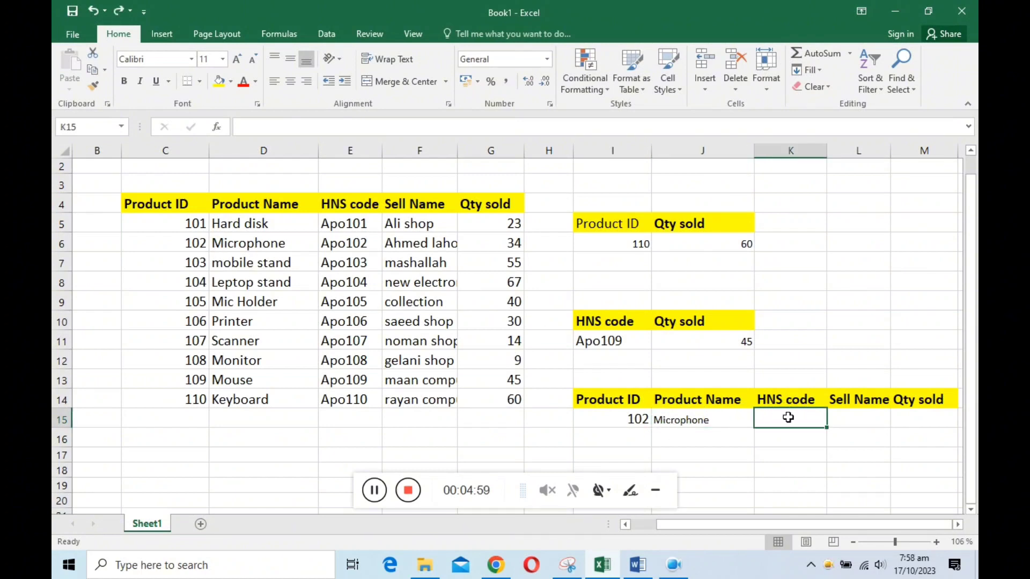
click(677, 421)
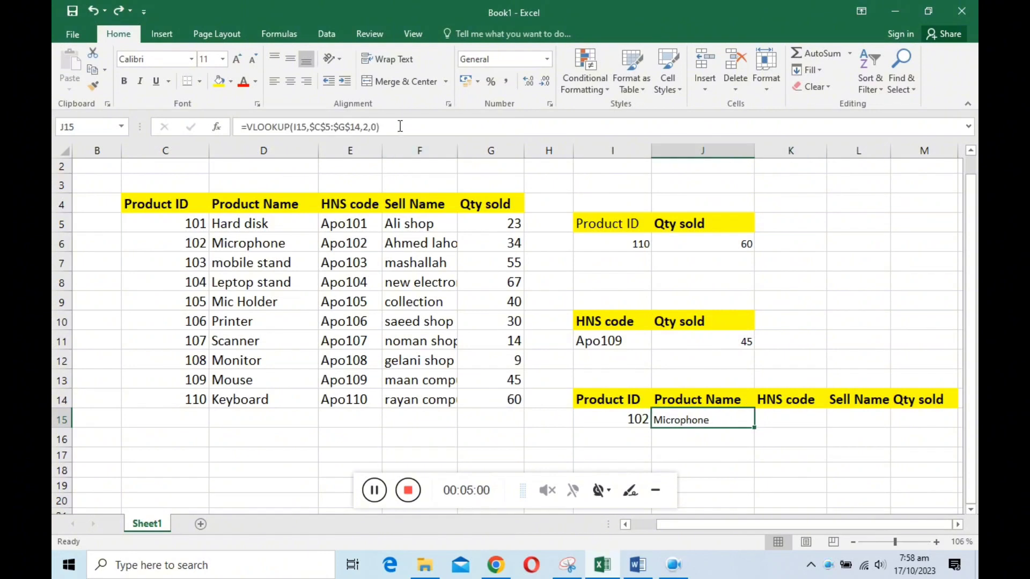
drag(380, 127, 241, 126)
key(ctrl+c)
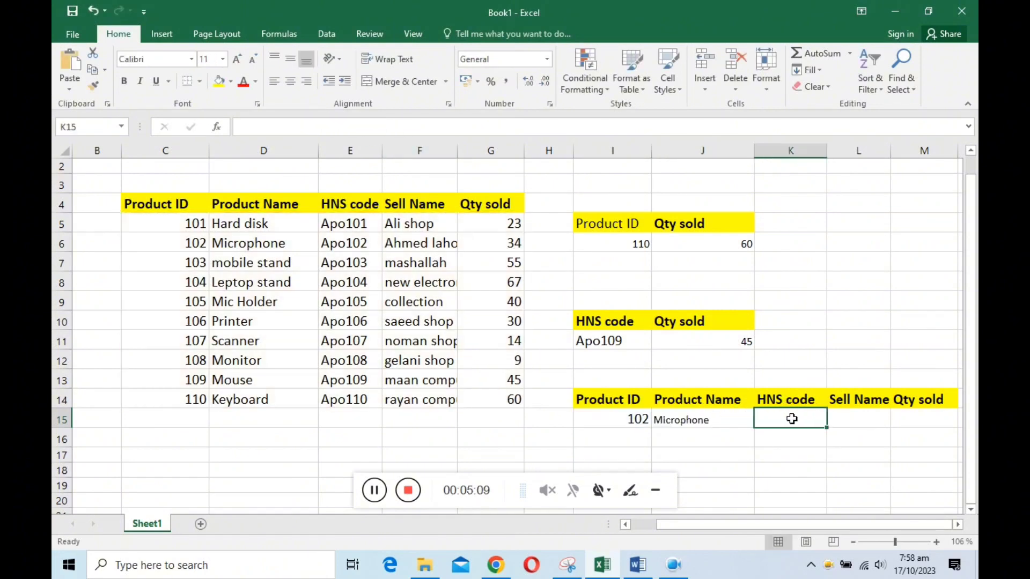
double_click(792, 419)
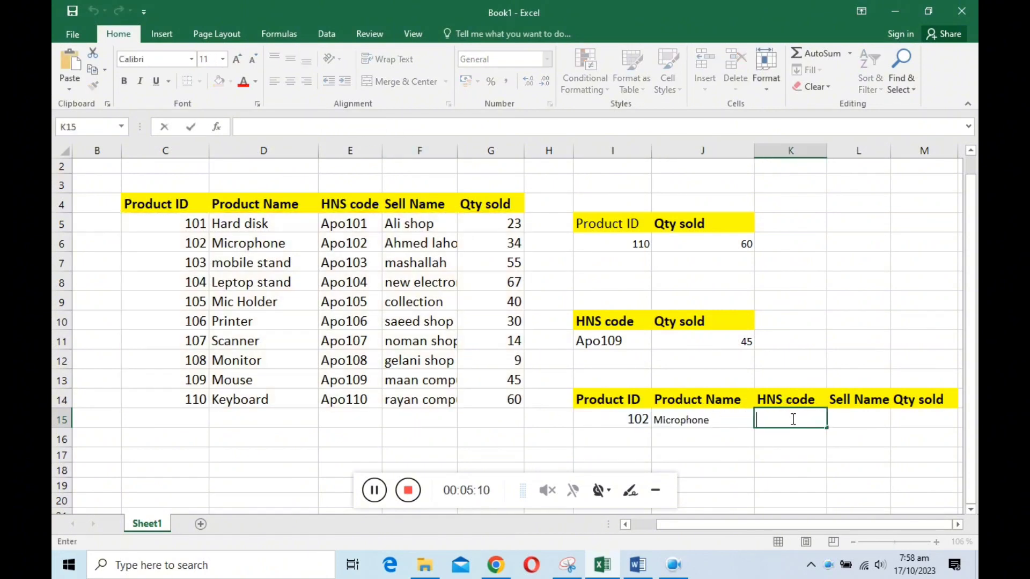
key(ctrl+v)
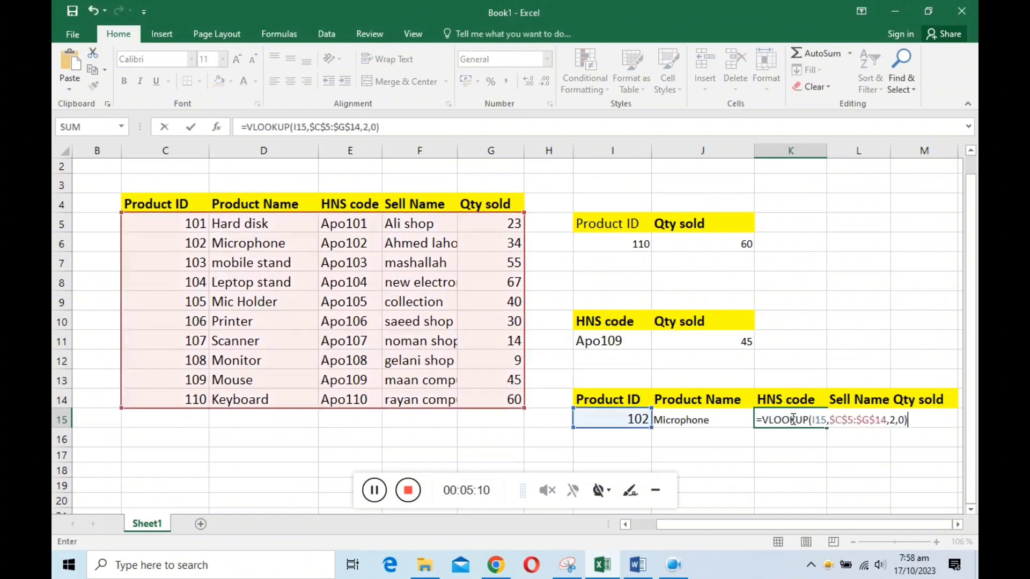
Step: Change the column index in the K15 formula to 3 to return the HNS code
click(895, 420)
key(BackSpace)
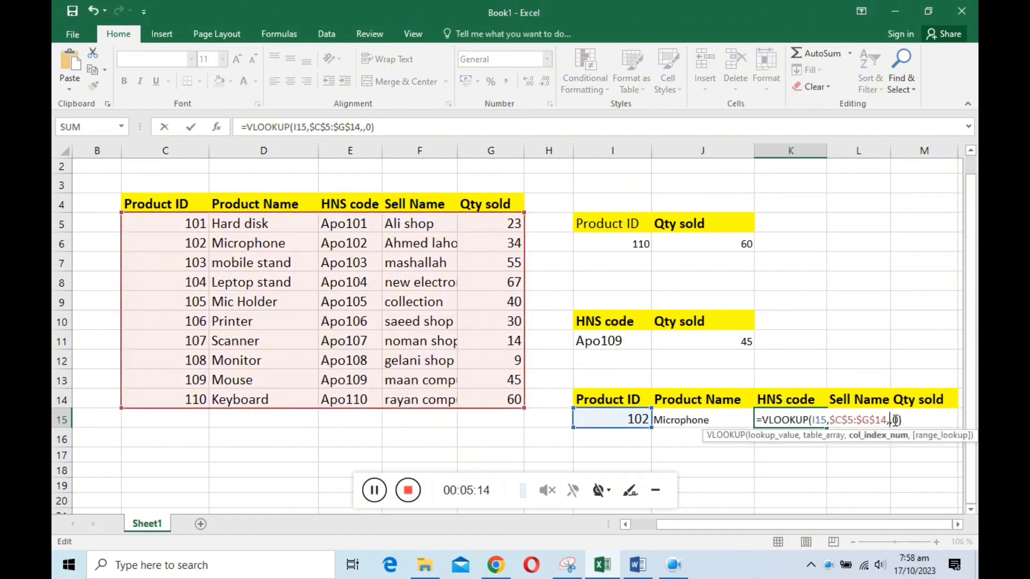
text(3)
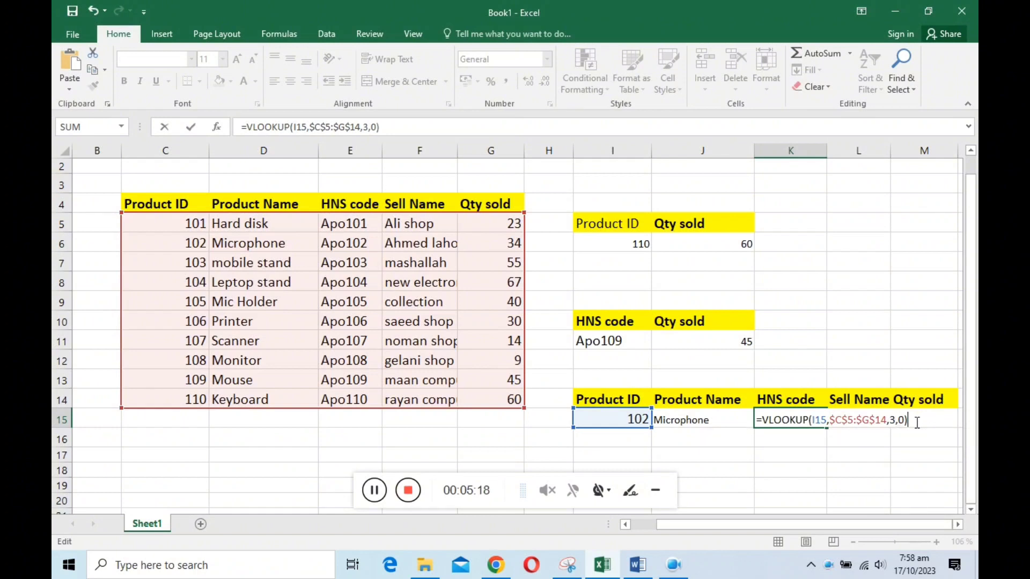
key(Return)
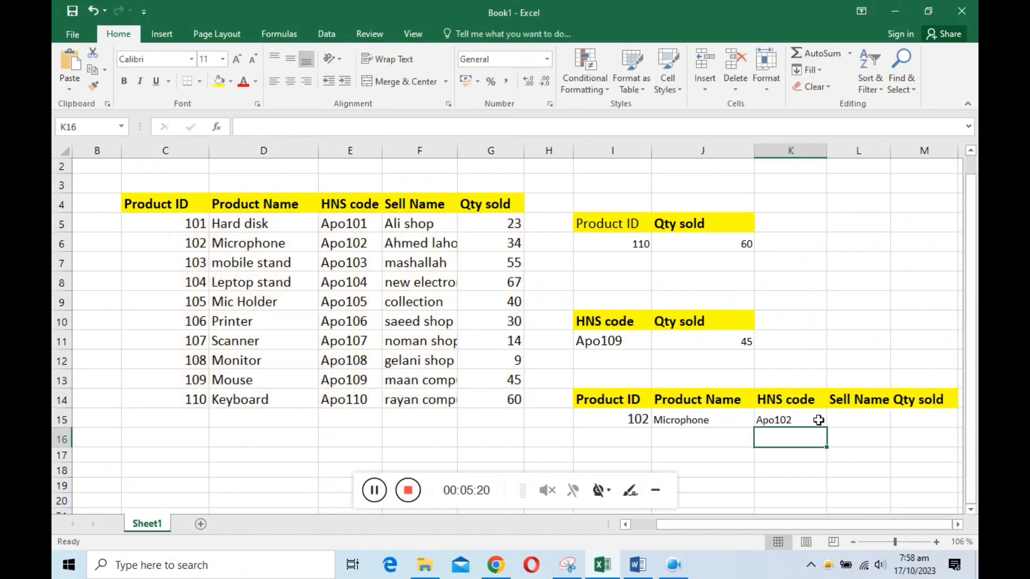
Step: Paste the copied VLOOKUP formula into L15 and set its column index to 4 to return the Sell Name
double_click(849, 421)
key(ctrl+v)
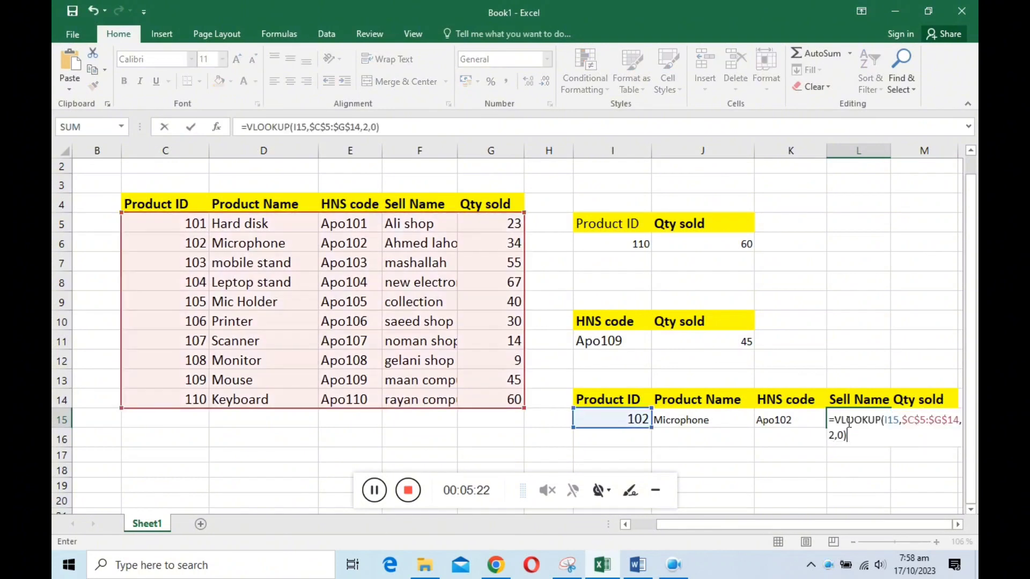
click(834, 436)
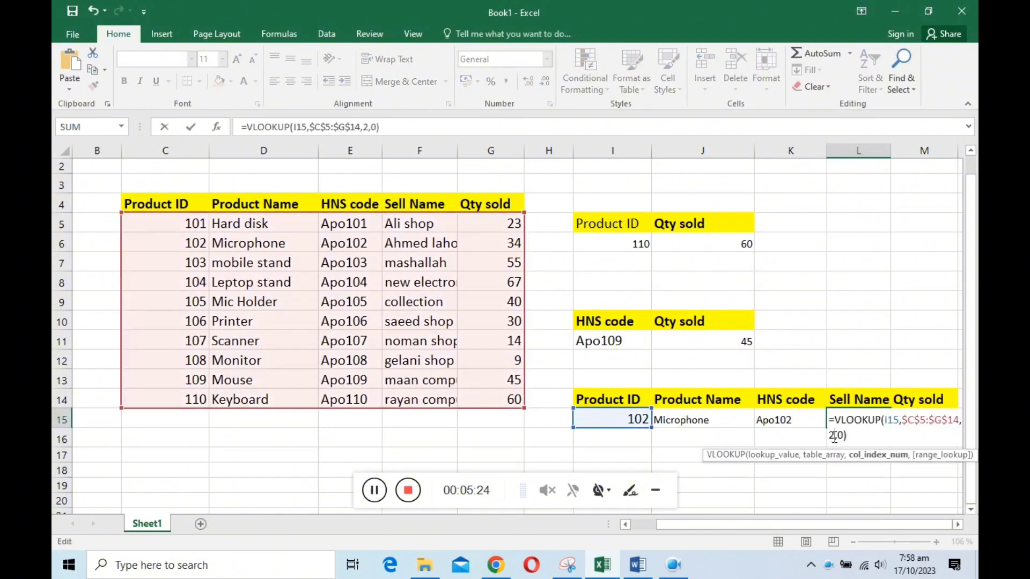
key(BackSpace)
text(4)
key(ctrl+Return)
key(Return)
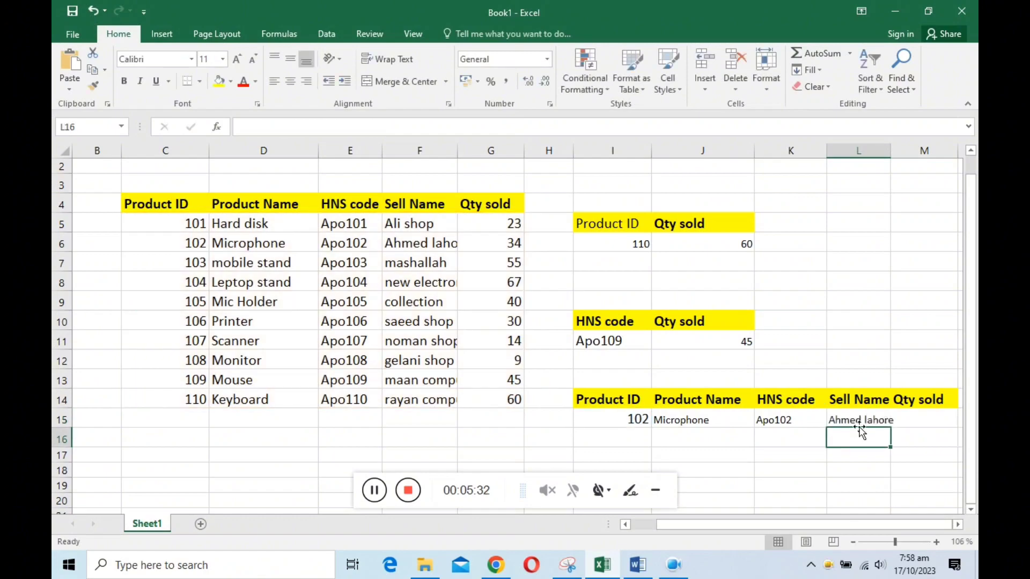